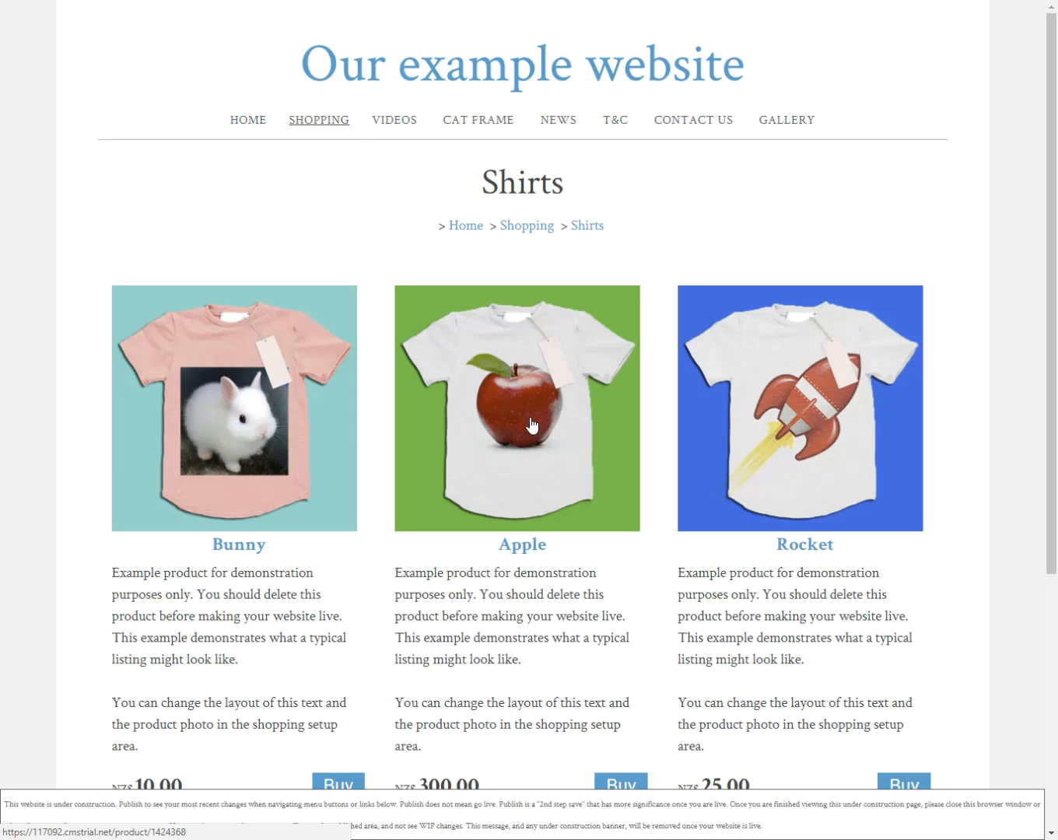
View the Apple shirt's colour and size selectors on its storefront product page, and close the preview
{"action": "left_click", "coordinate": [527, 414]}
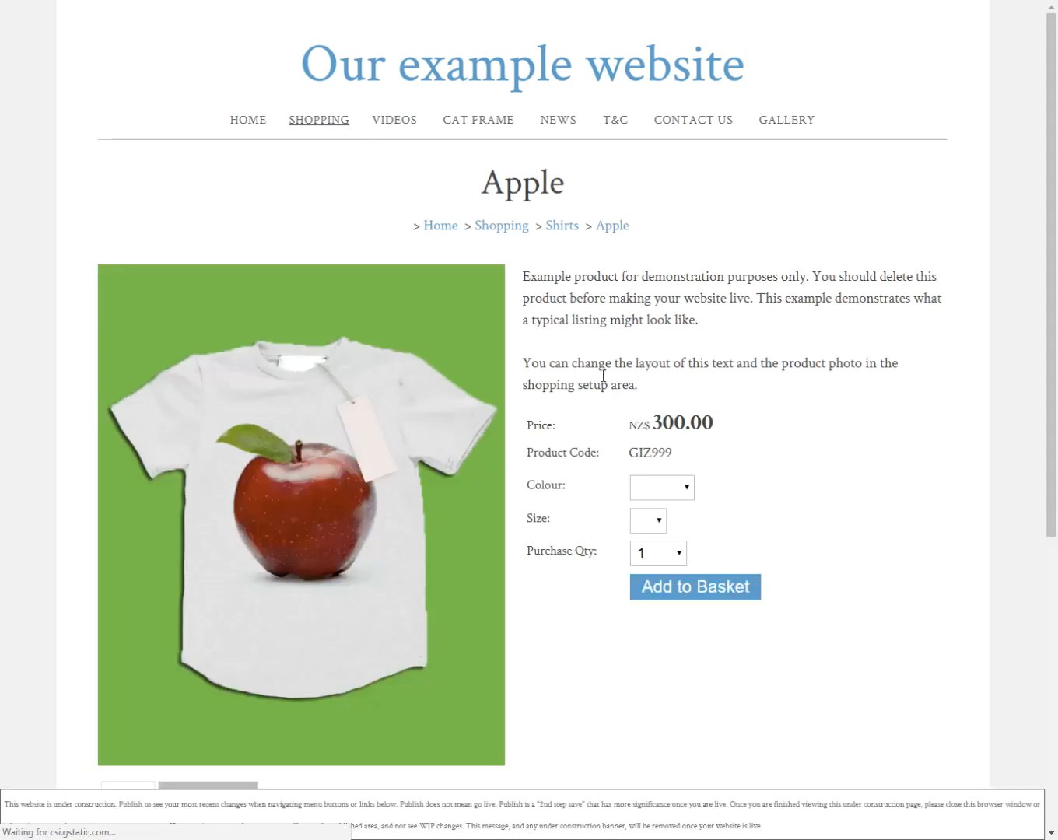
{"action": "left_click", "coordinate": [688, 490]}
{"action": "left_click", "coordinate": [687, 499]}
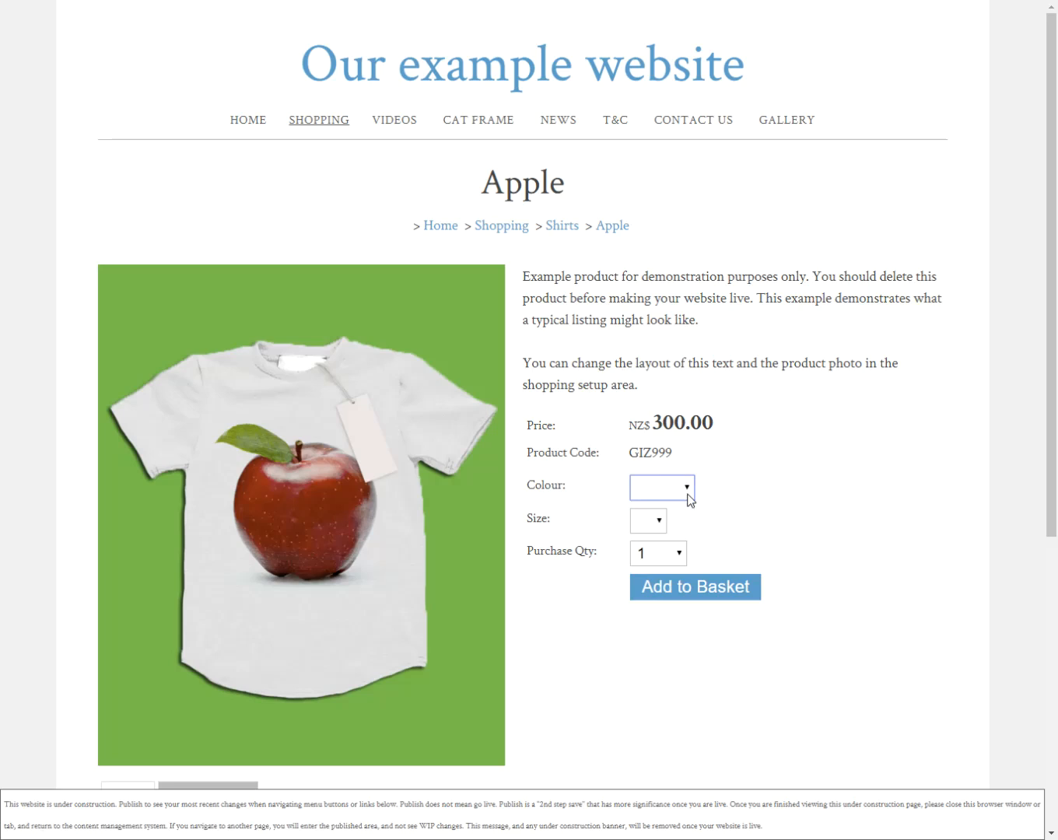
{"action": "left_click", "coordinate": [654, 522]}
{"action": "left_click", "coordinate": [732, 496]}
{"action": "key", "text": "ctrl+w"}
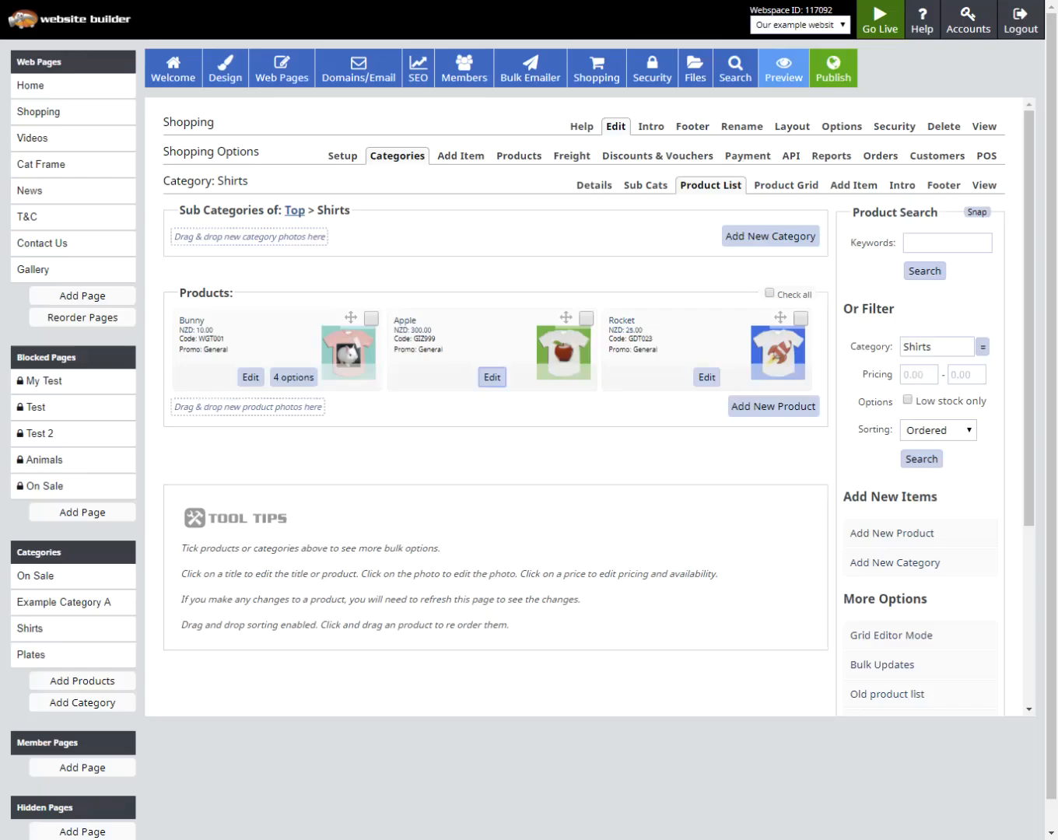
Open the Apple product for editing, check its price, and bring up its options and sizes
{"action": "left_click", "coordinate": [488, 377]}
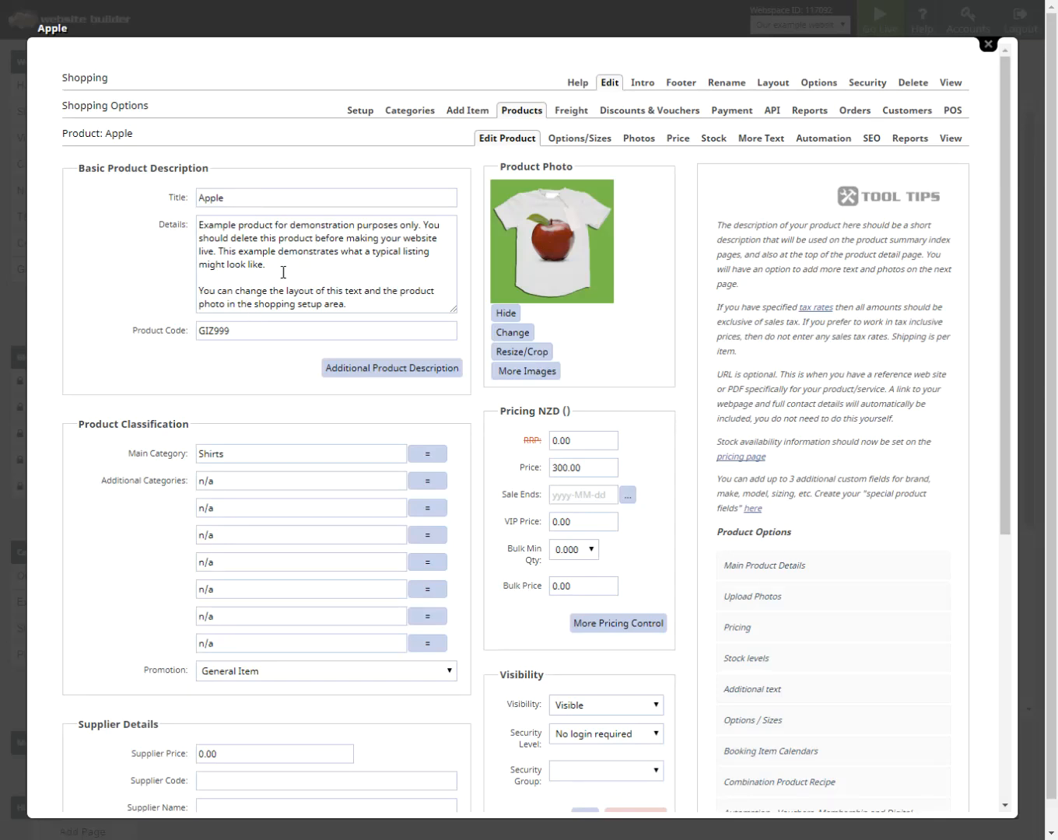
{"action": "double_click", "coordinate": [578, 470]}
{"action": "left_click", "coordinate": [396, 414]}
{"action": "left_click", "coordinate": [578, 143]}
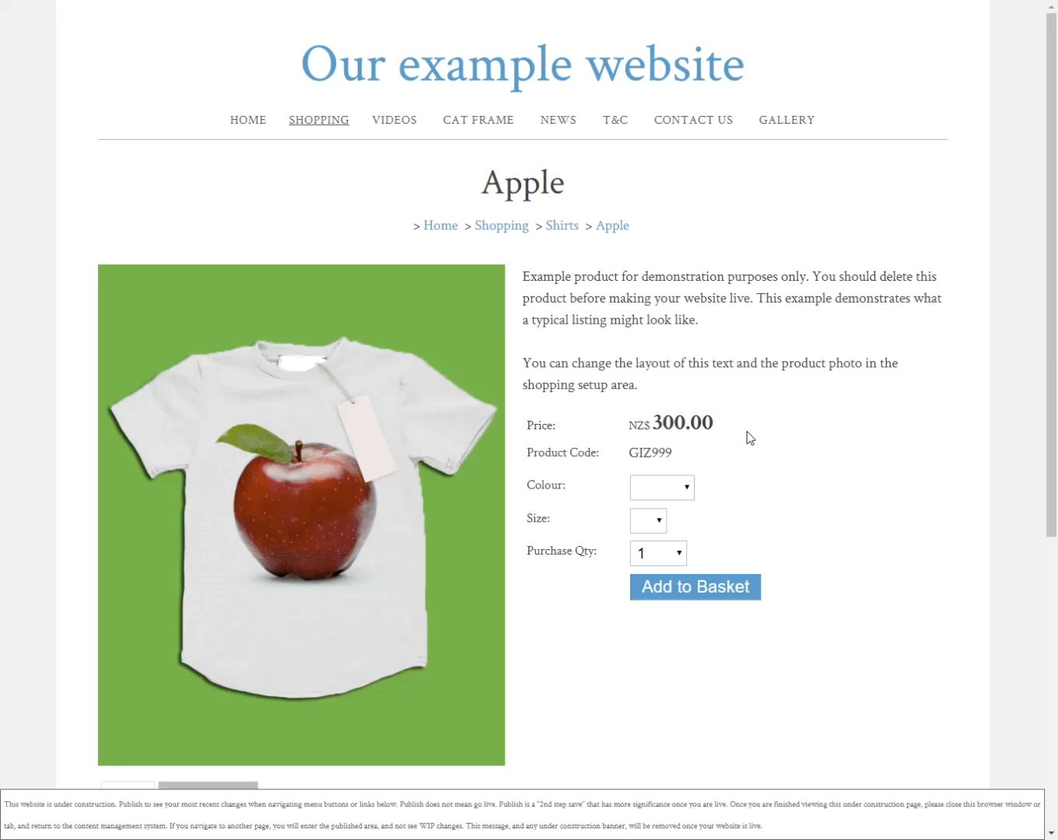
Check the colour and size choices on the Apple storefront page and return to the Shirts category
{"action": "left_click", "coordinate": [683, 500]}
{"action": "left_click", "coordinate": [684, 498]}
{"action": "left_click", "coordinate": [663, 529]}
{"action": "left_click", "coordinate": [664, 529]}
{"action": "left_click", "coordinate": [561, 228]}
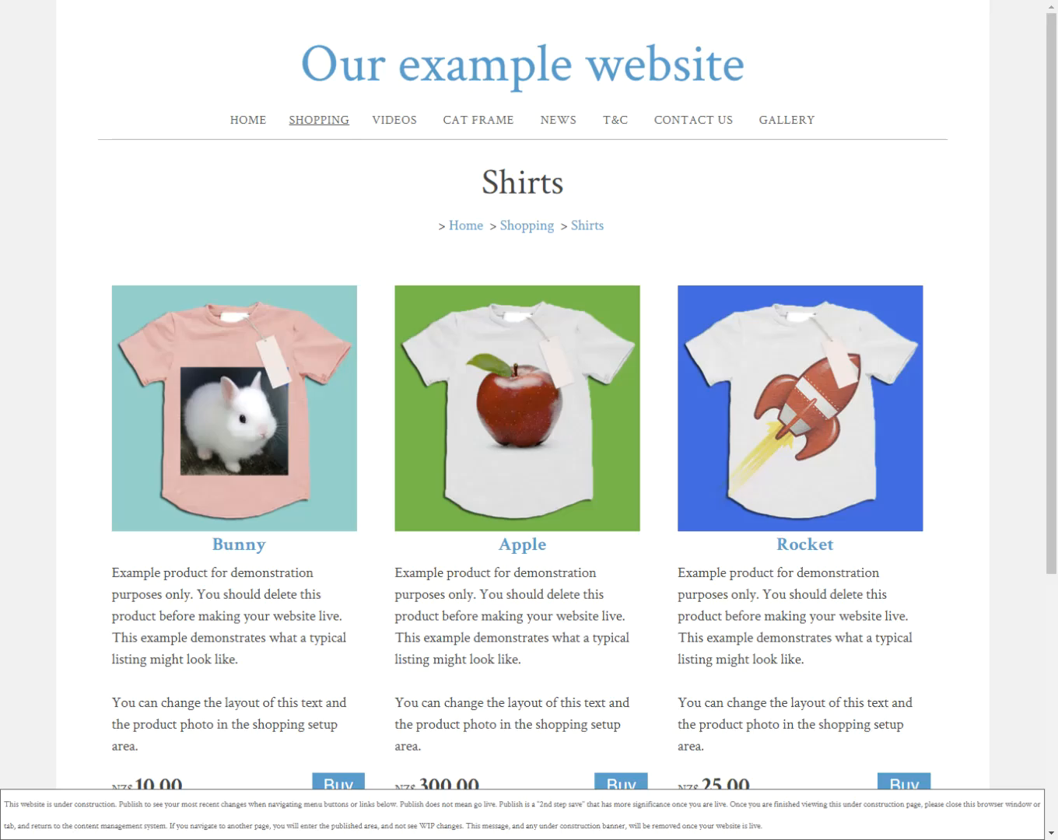
{"action": "key", "text": "ctrl+Tab"}
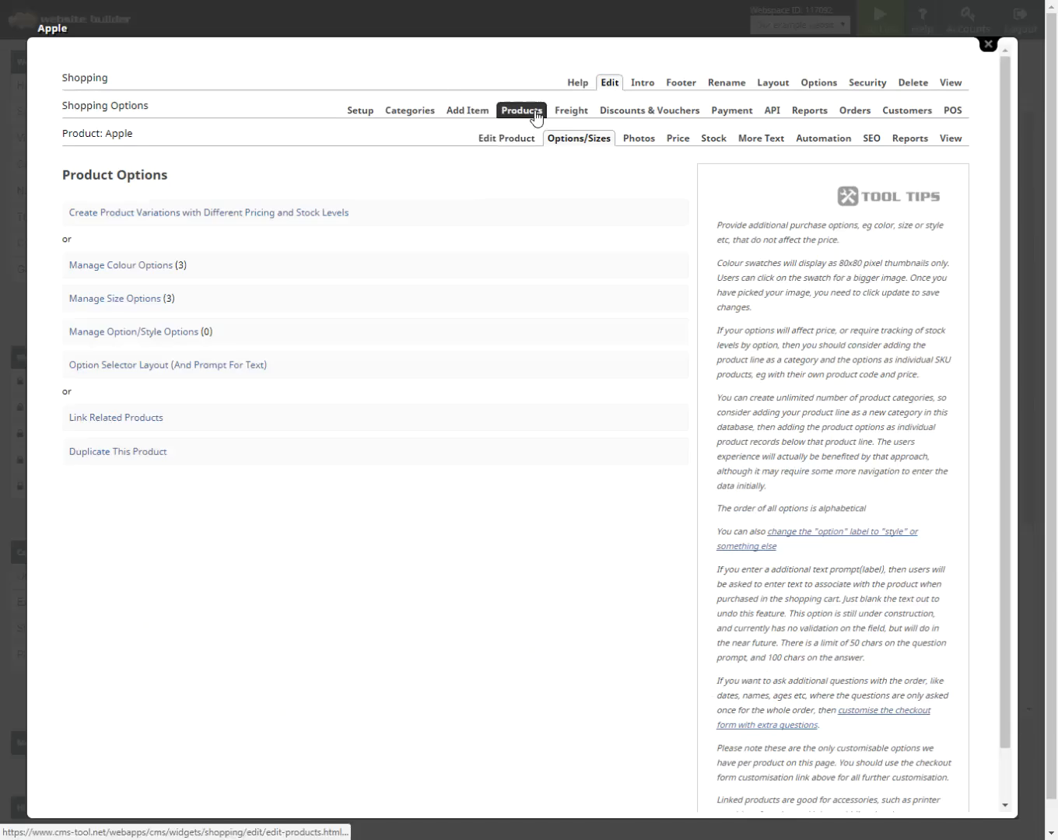
Close the Apple product editor and examine the Bunny product's SKU variations and their prices
{"action": "left_click", "coordinate": [505, 23]}
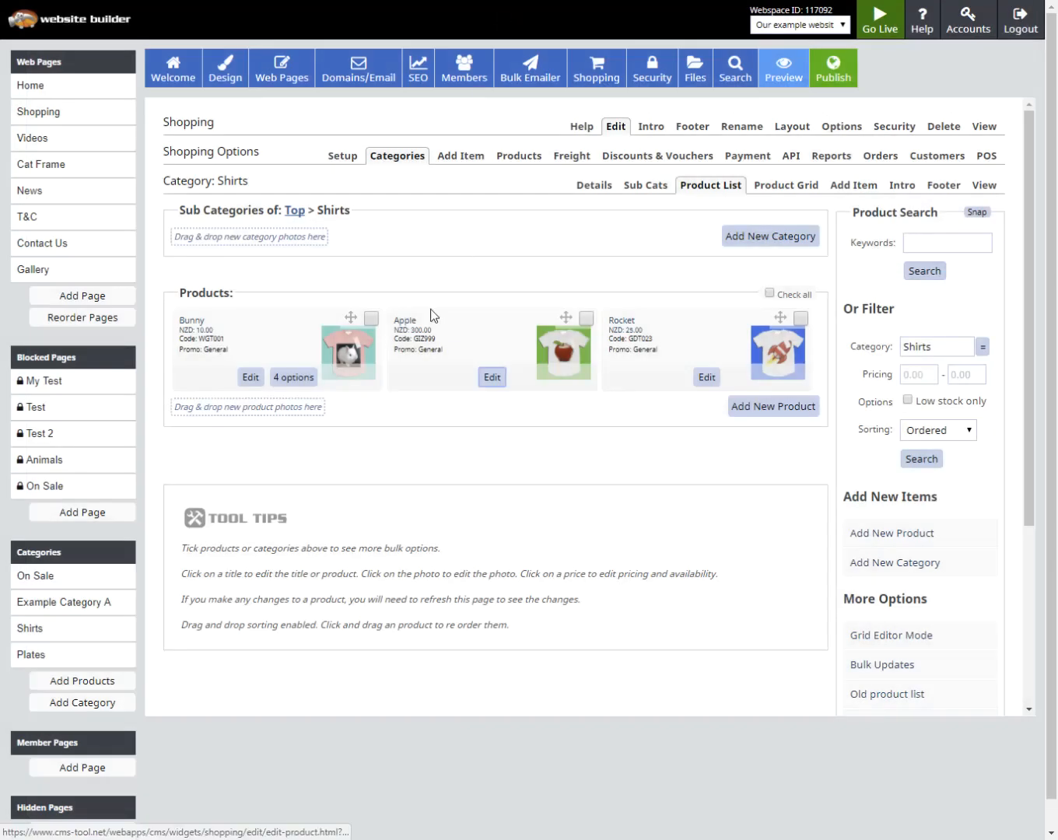
{"action": "left_click", "coordinate": [297, 378]}
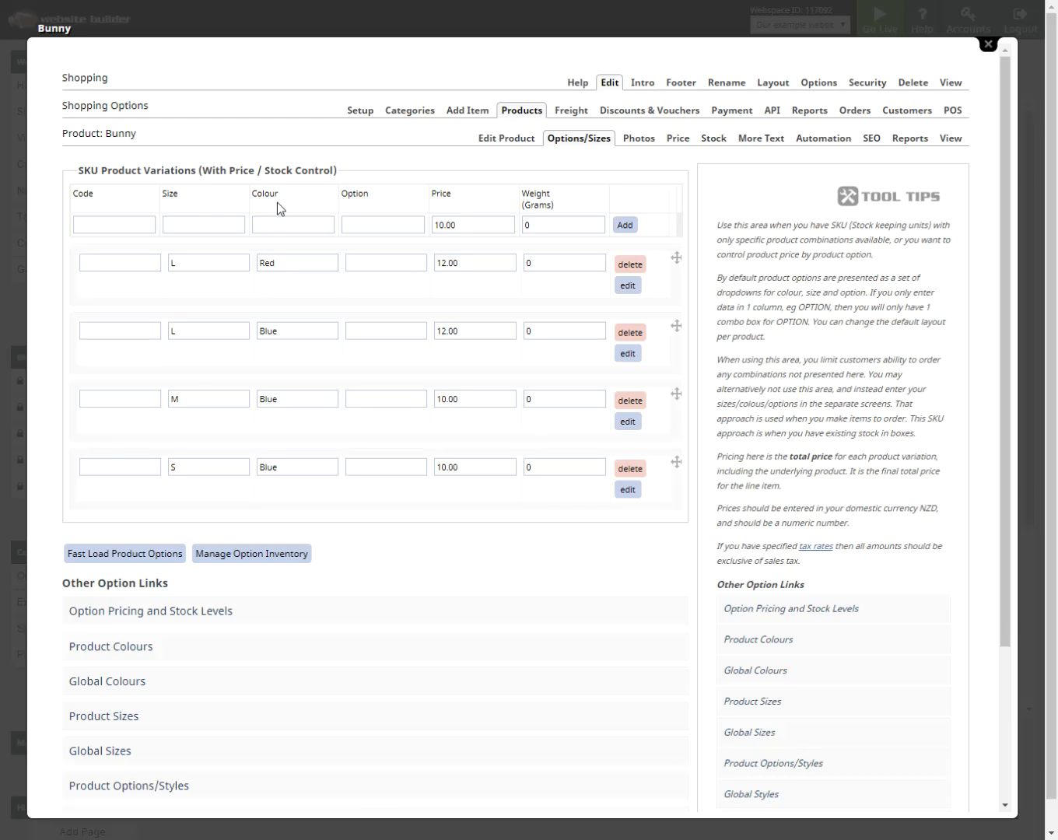
{"action": "left_click_drag", "start_coordinate": [469, 261], "coordinate": [435, 266]}
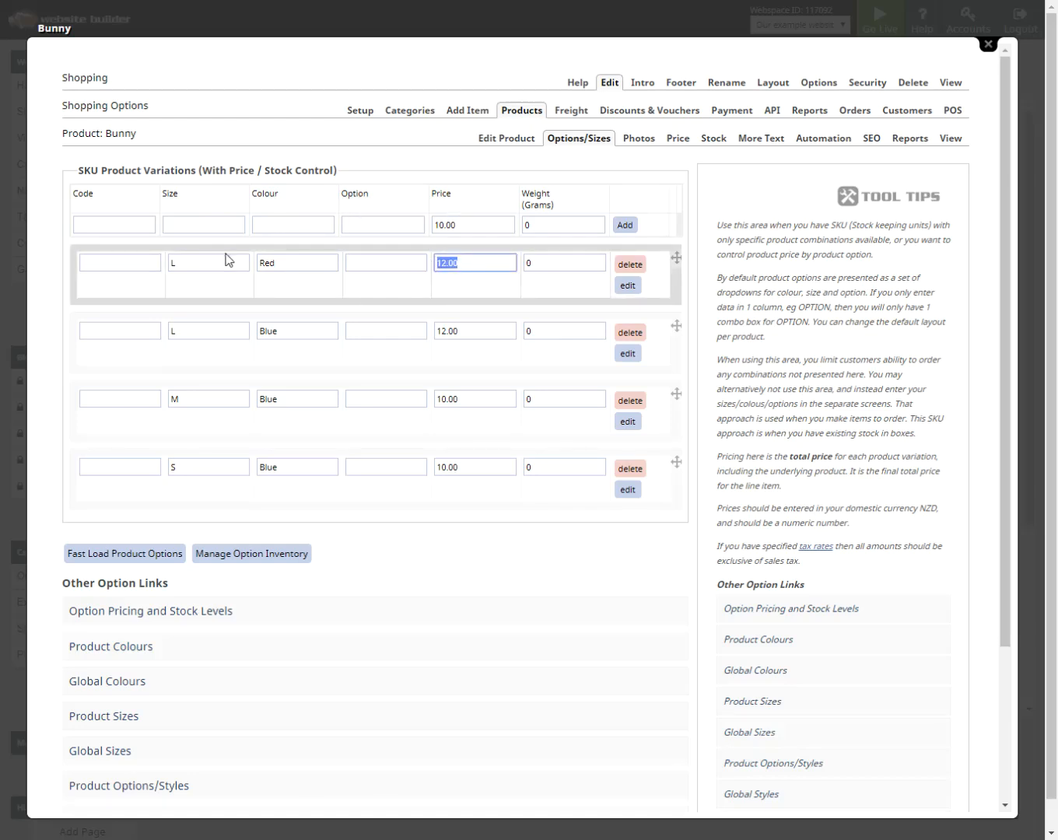
{"action": "left_click", "coordinate": [467, 262]}
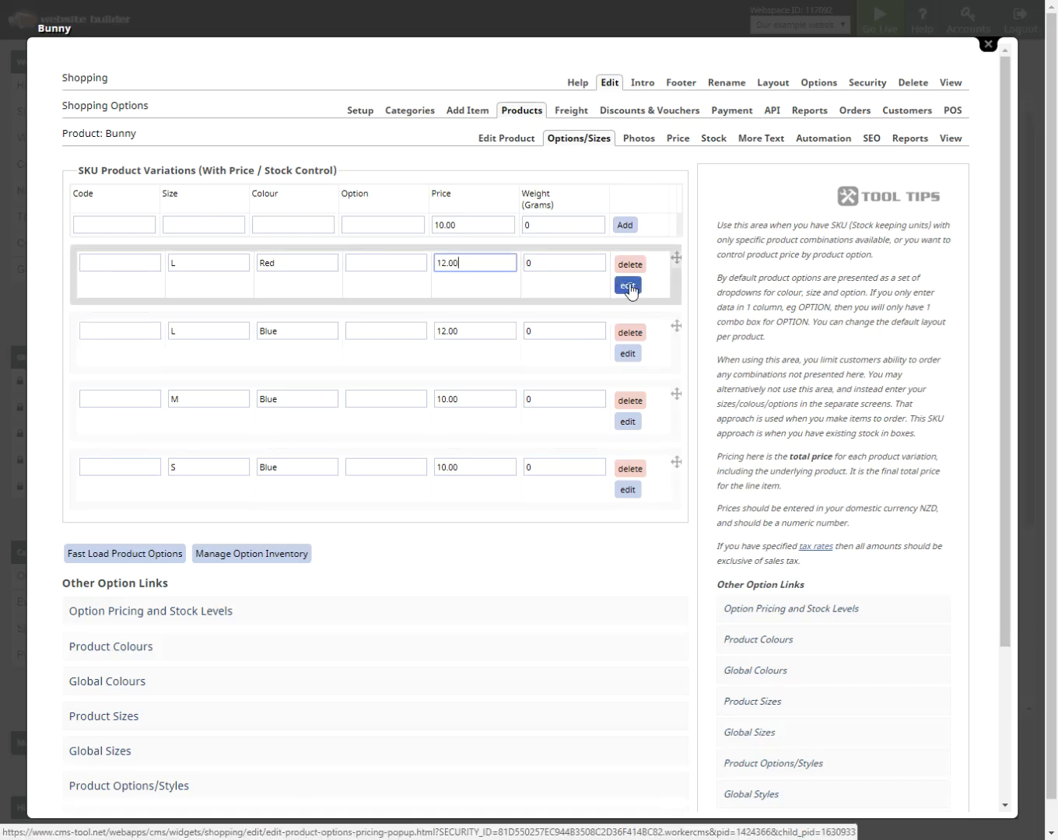
{"action": "left_click", "coordinate": [470, 556]}
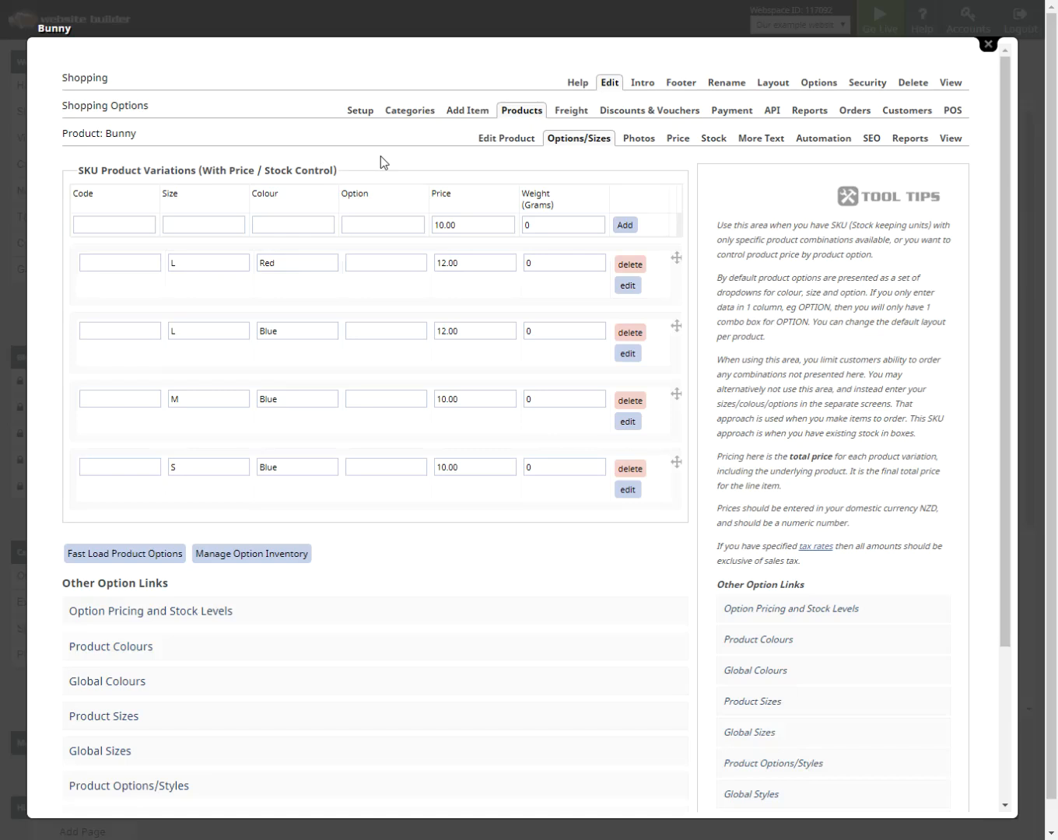
Add one Bunny shirt to the basket from the storefront with colour Red and size L
{"action": "left_click", "coordinate": [373, 19]}
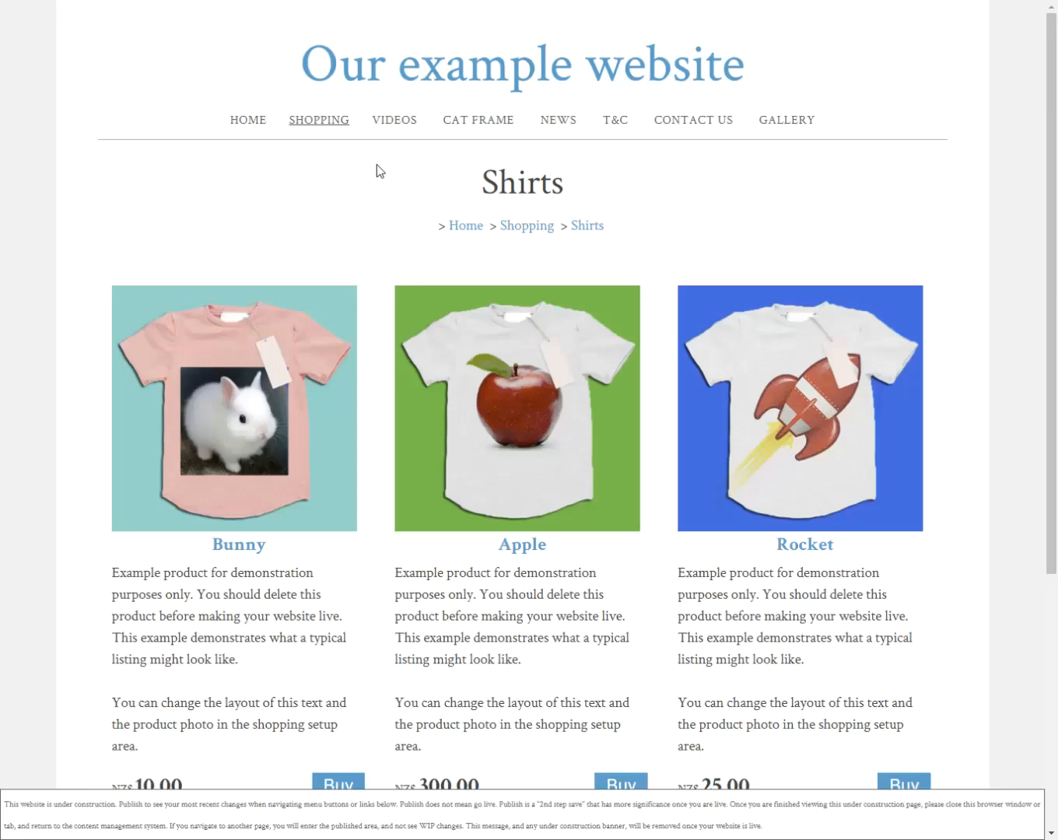
{"action": "left_click", "coordinate": [233, 394]}
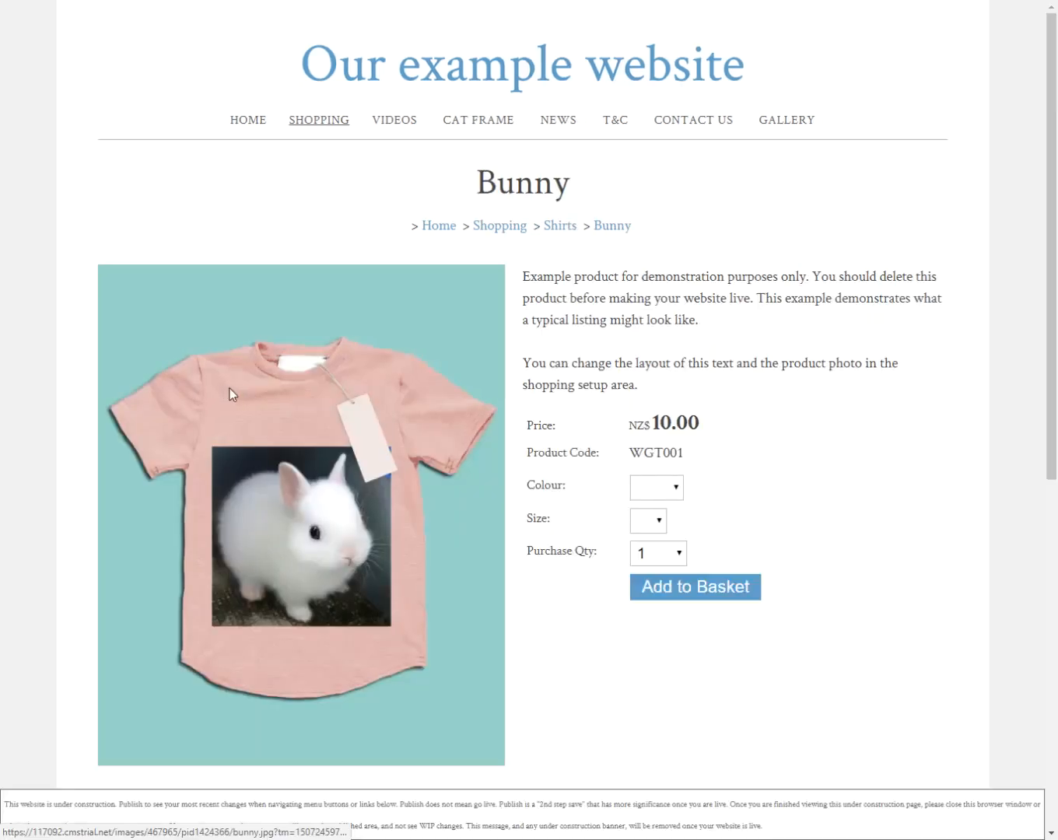
{"action": "left_click", "coordinate": [680, 486]}
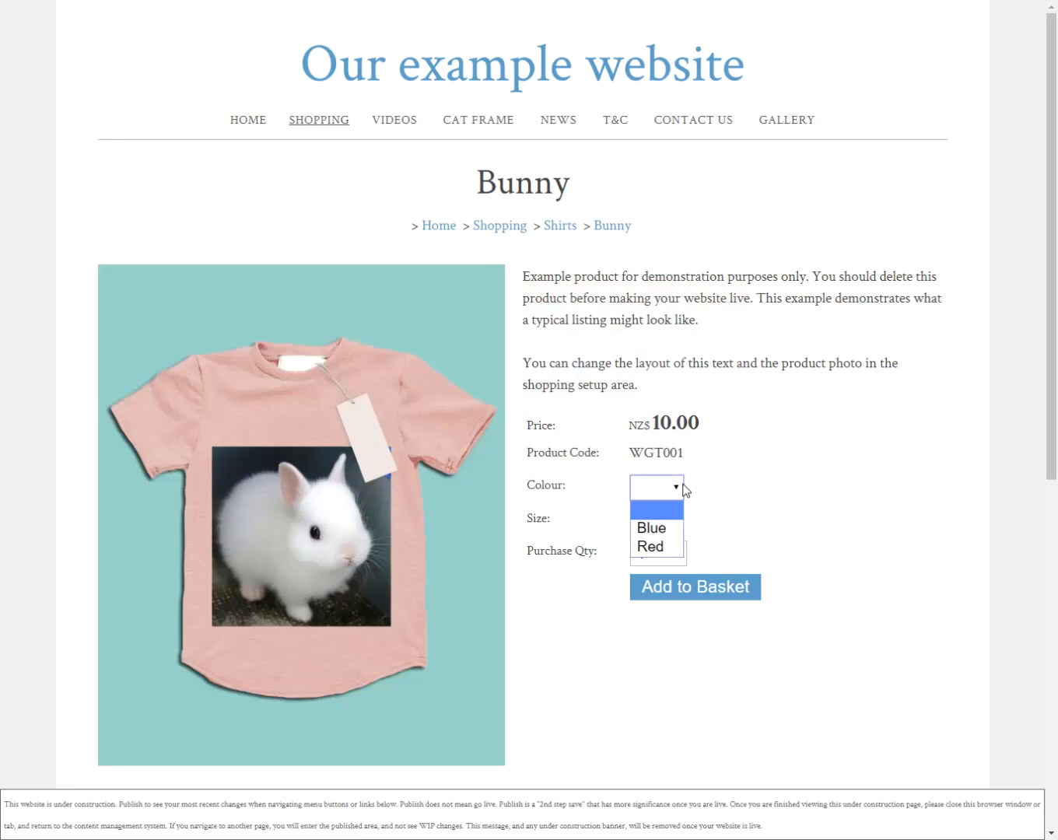
{"action": "left_click", "coordinate": [662, 551]}
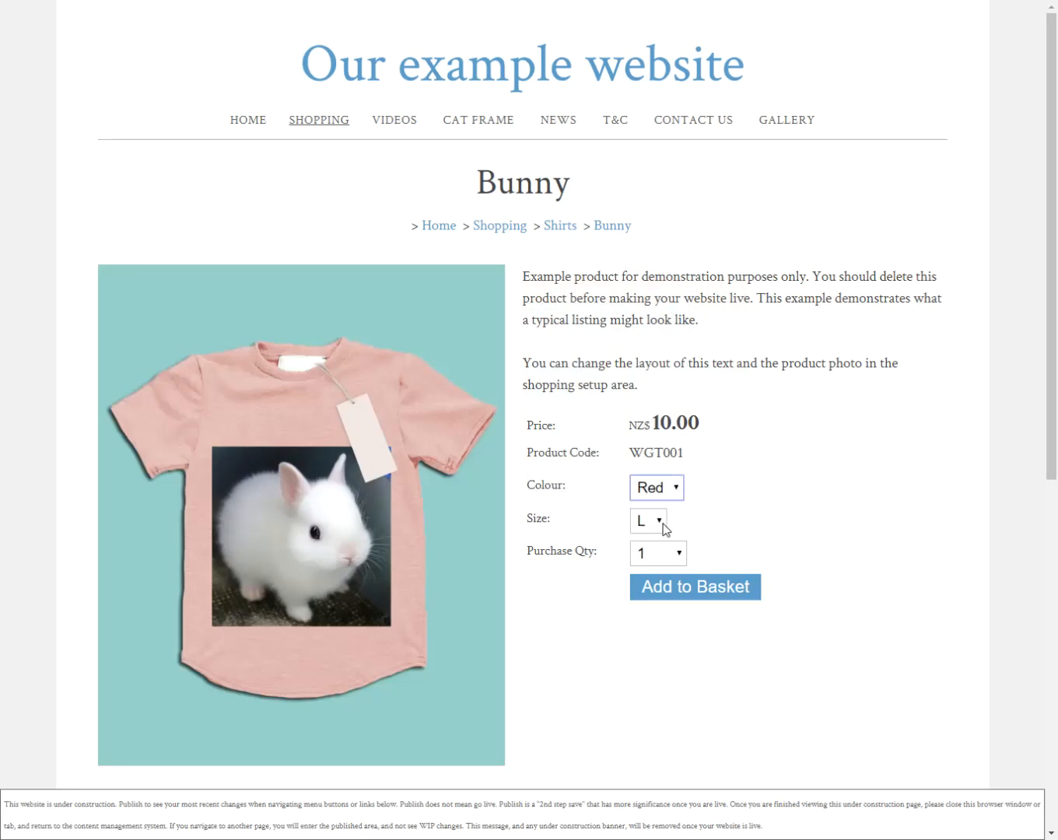
{"action": "left_click", "coordinate": [661, 524]}
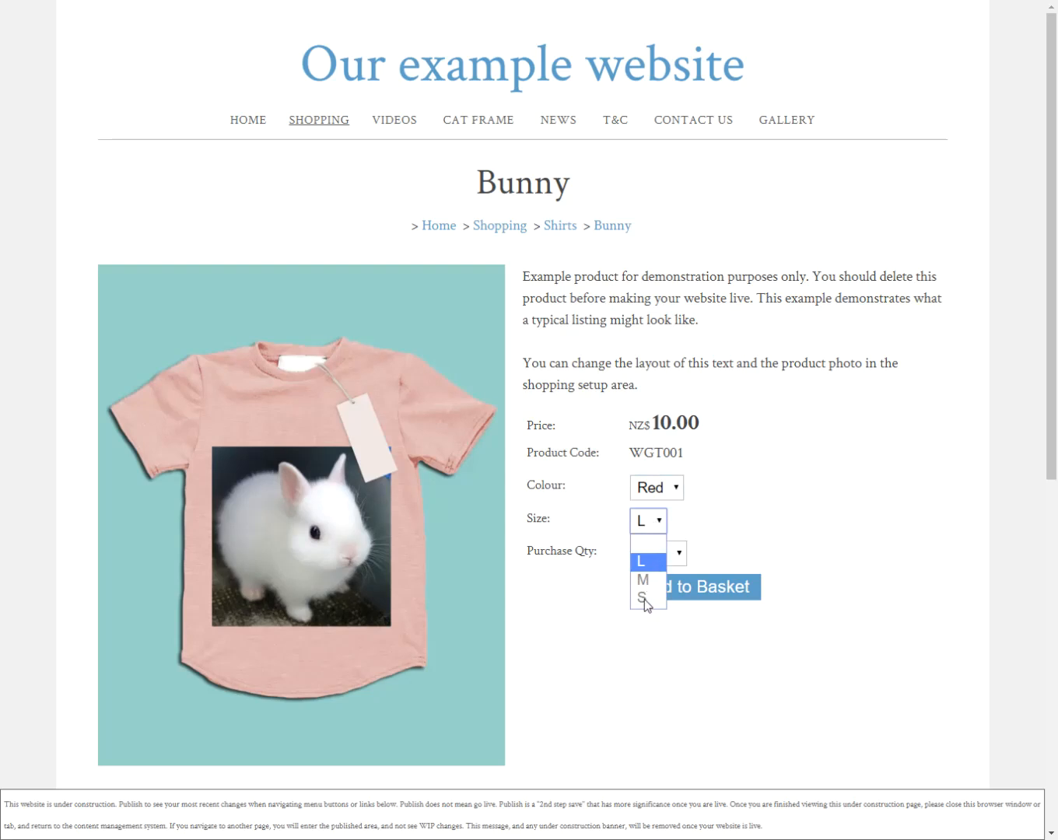
{"action": "left_click", "coordinate": [721, 537]}
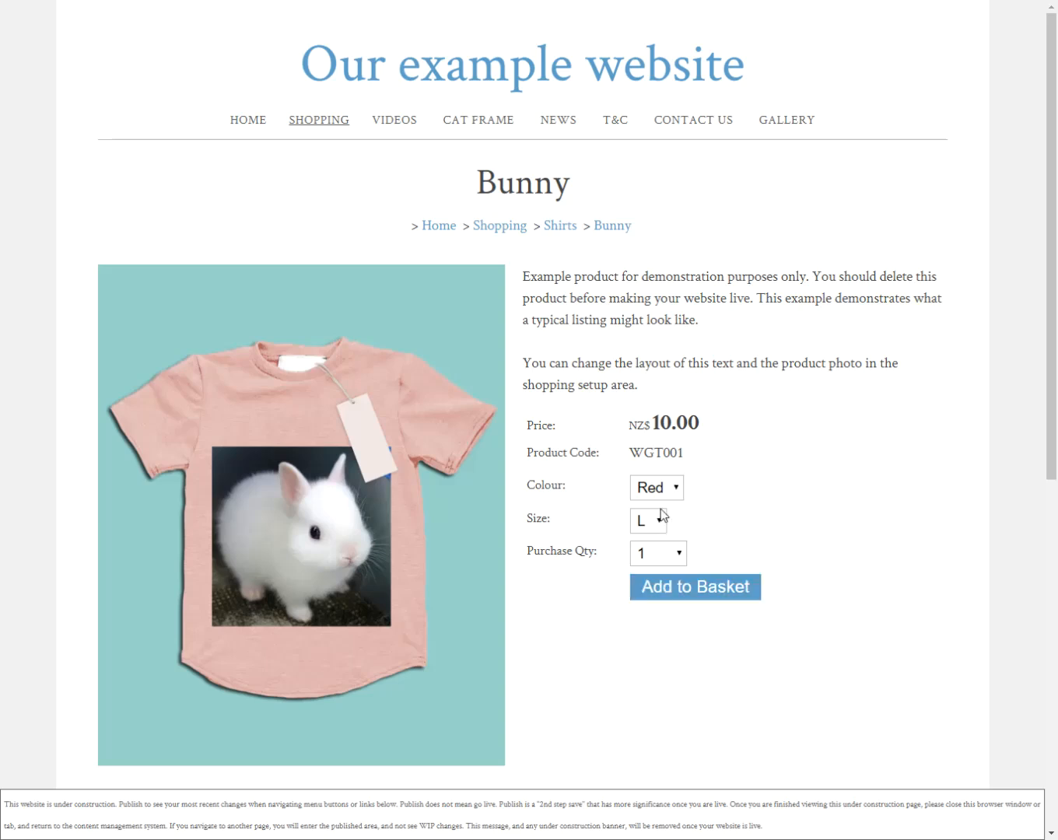
{"action": "left_click", "coordinate": [662, 591]}
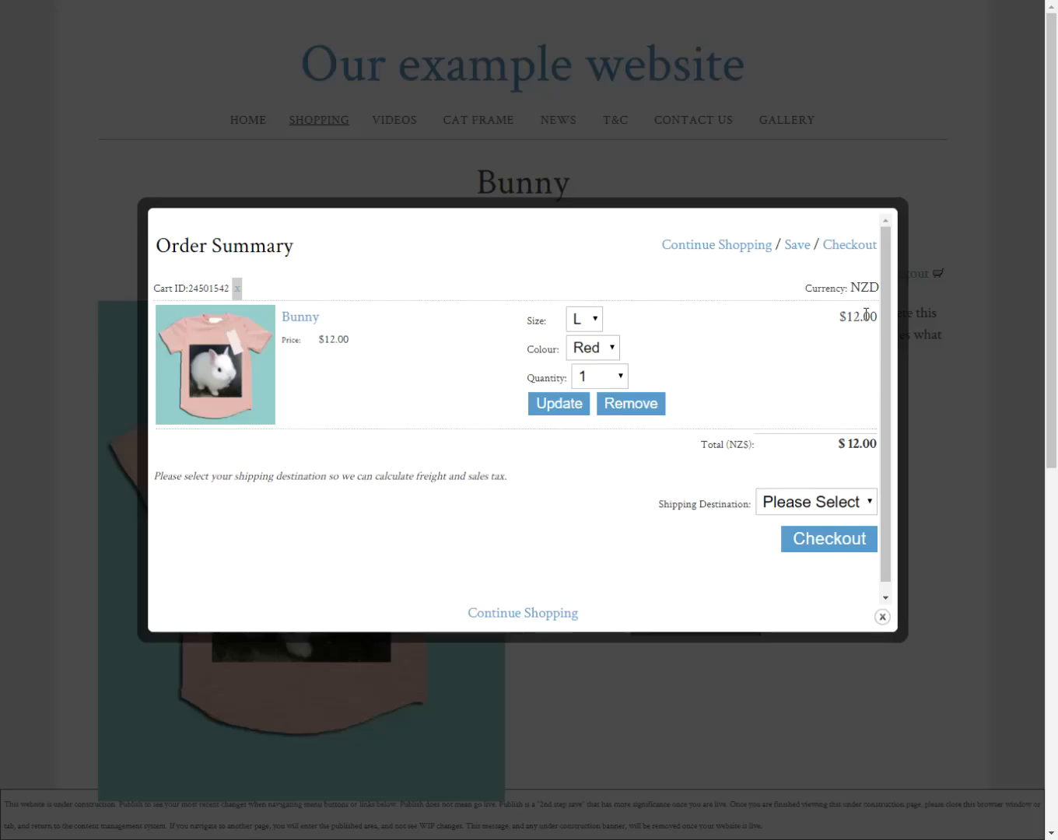
Close the order summary, reload the Bunny product page, and check its colour choices
{"action": "left_click", "coordinate": [934, 408]}
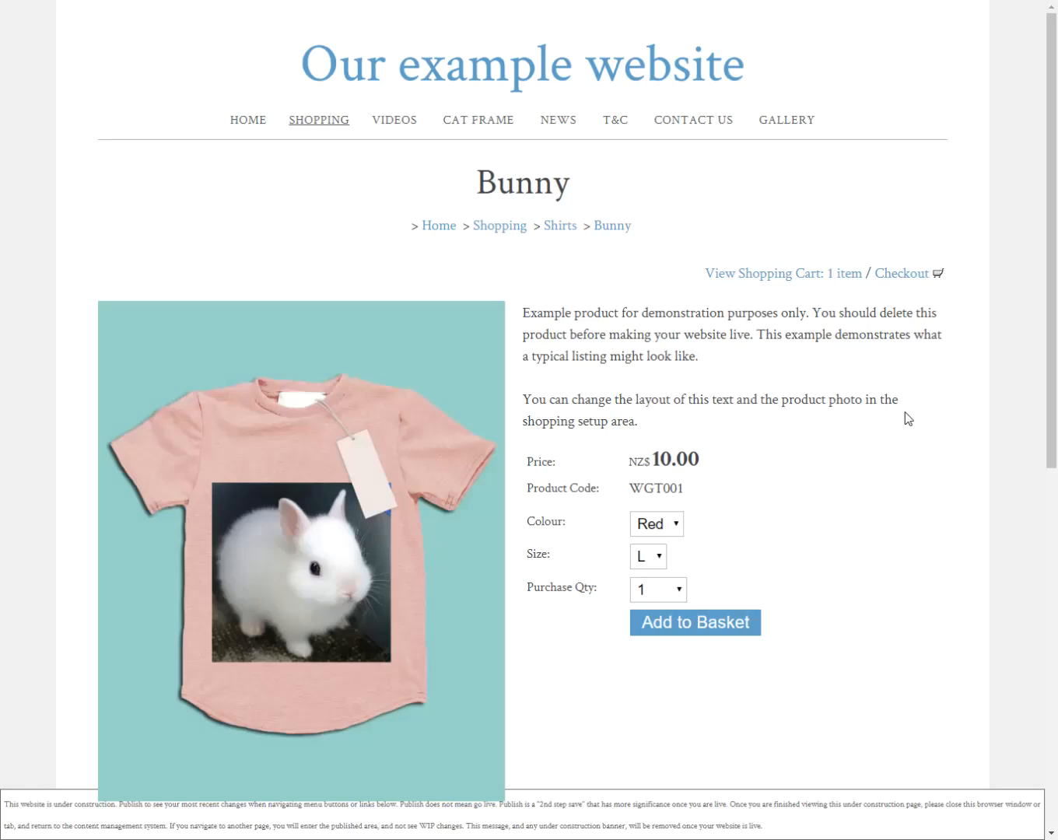
{"action": "left_click", "coordinate": [613, 227]}
{"action": "left_click", "coordinate": [677, 525]}
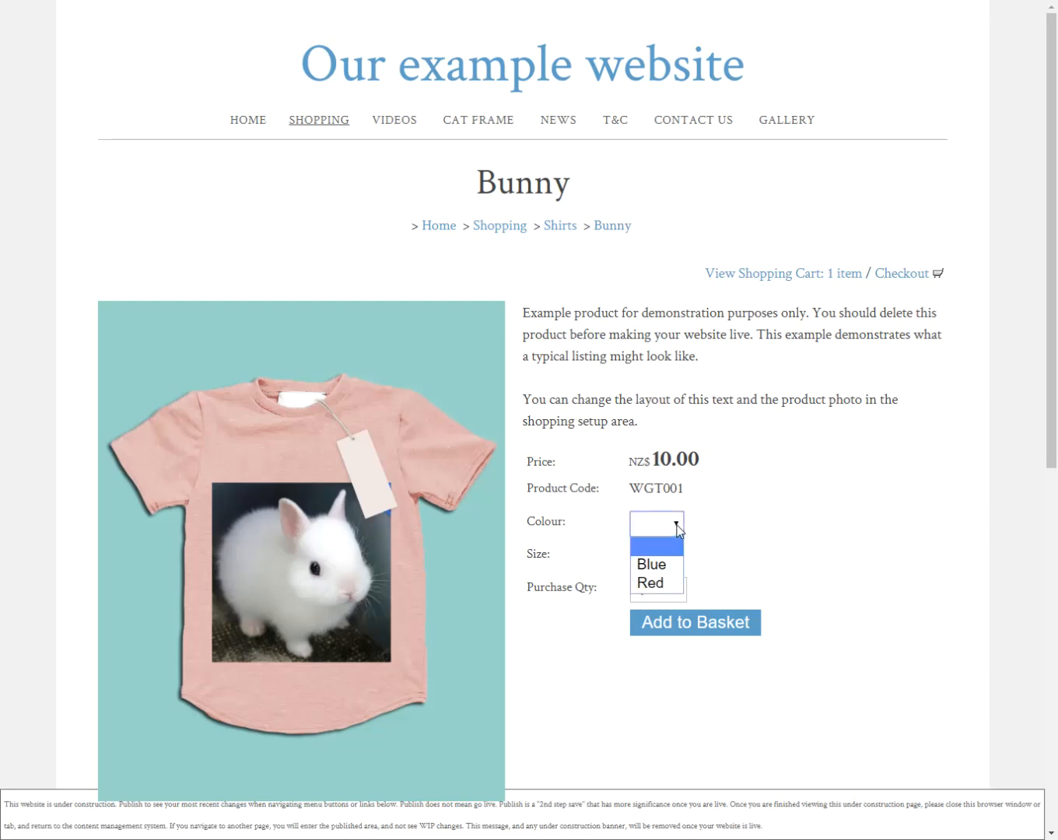
{"action": "left_click", "coordinate": [713, 528]}
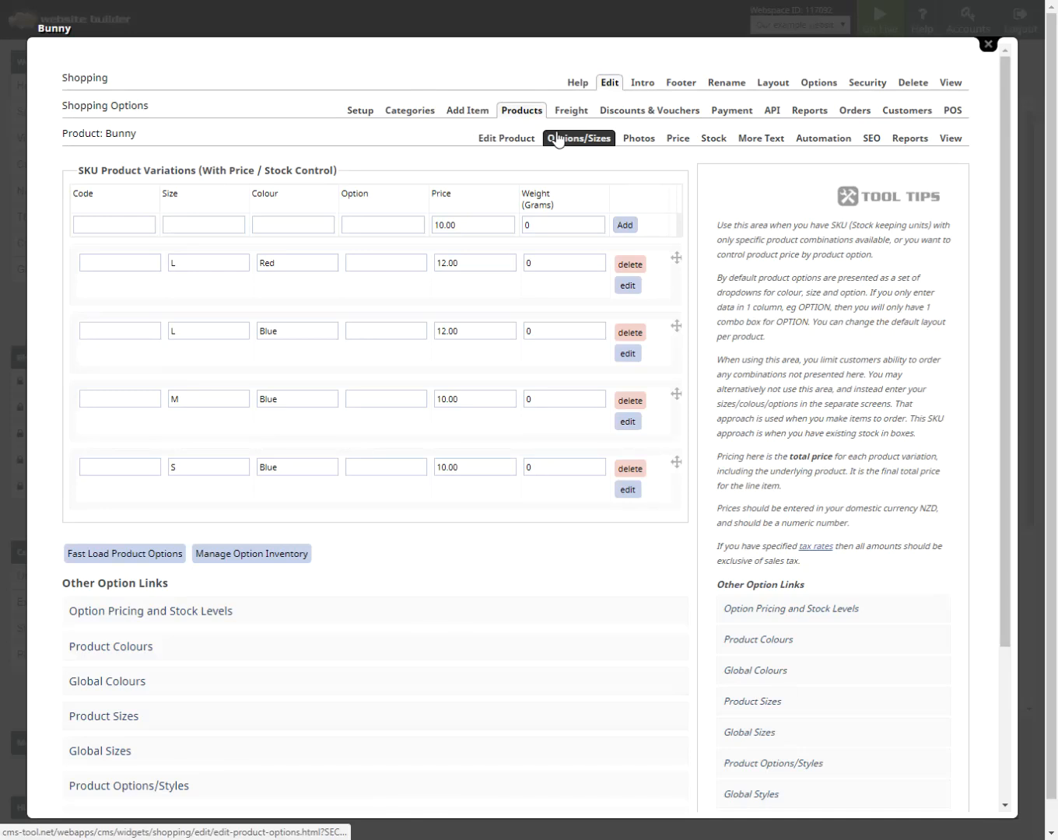
Open the Bunny product's option selector layout settings in the product editor and review the available display formats
{"action": "scroll", "coordinate": [428, 401], "scroll_direction": "down", "scroll_amount": 3}
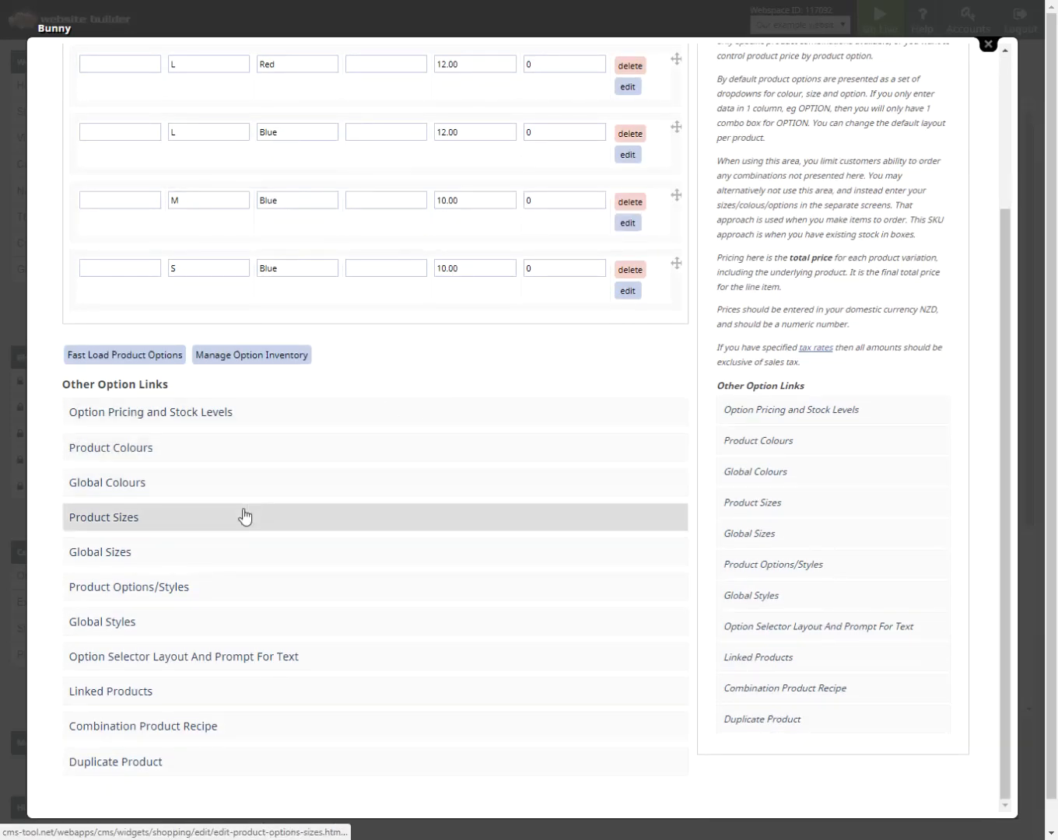
{"action": "left_click", "coordinate": [176, 656]}
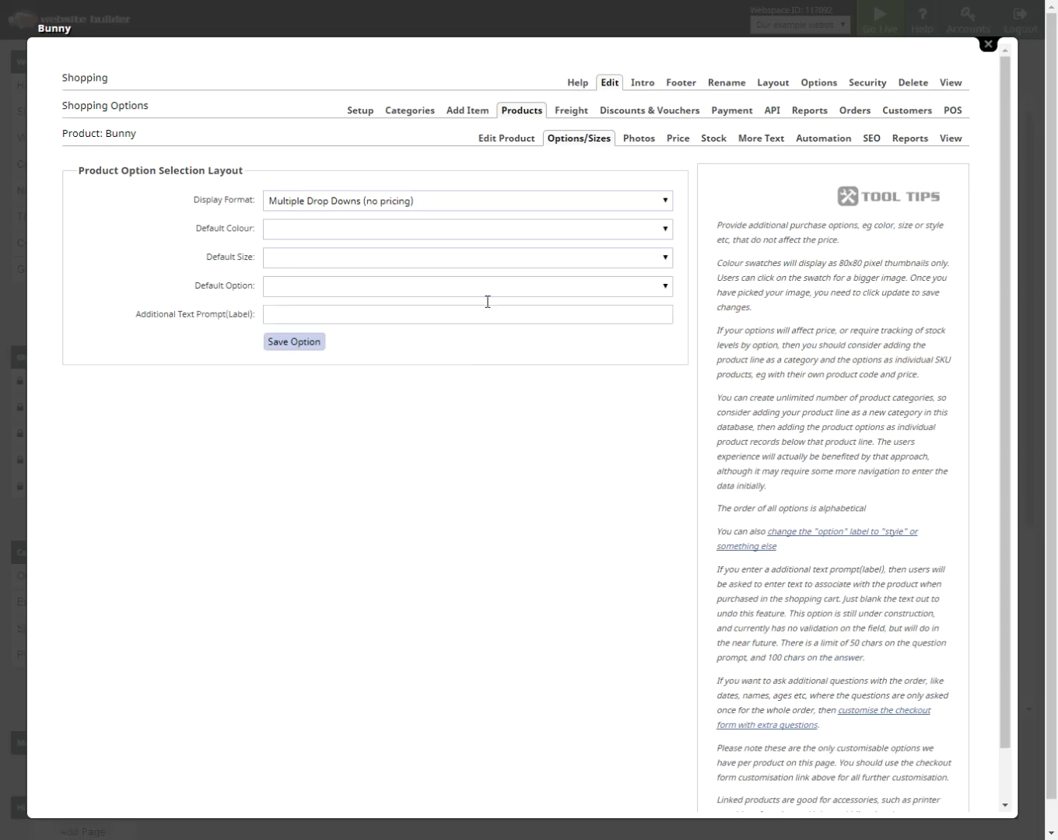
{"action": "left_click", "coordinate": [424, 201]}
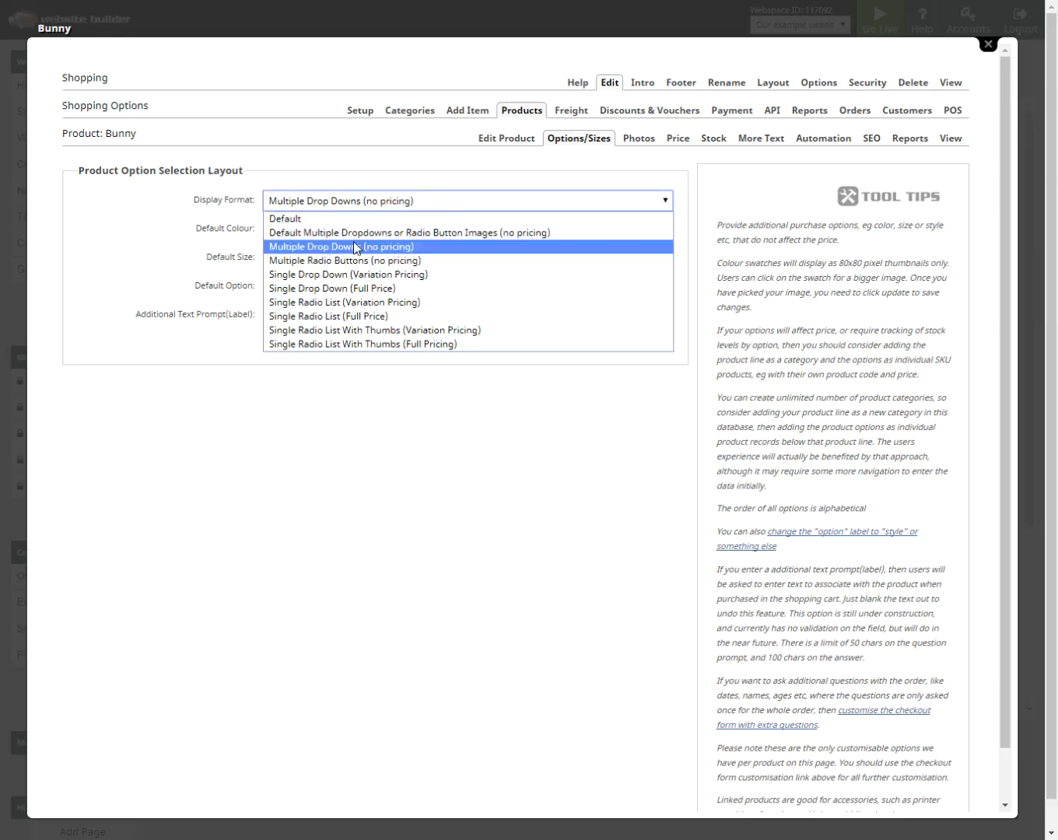
{"action": "left_click", "coordinate": [357, 412]}
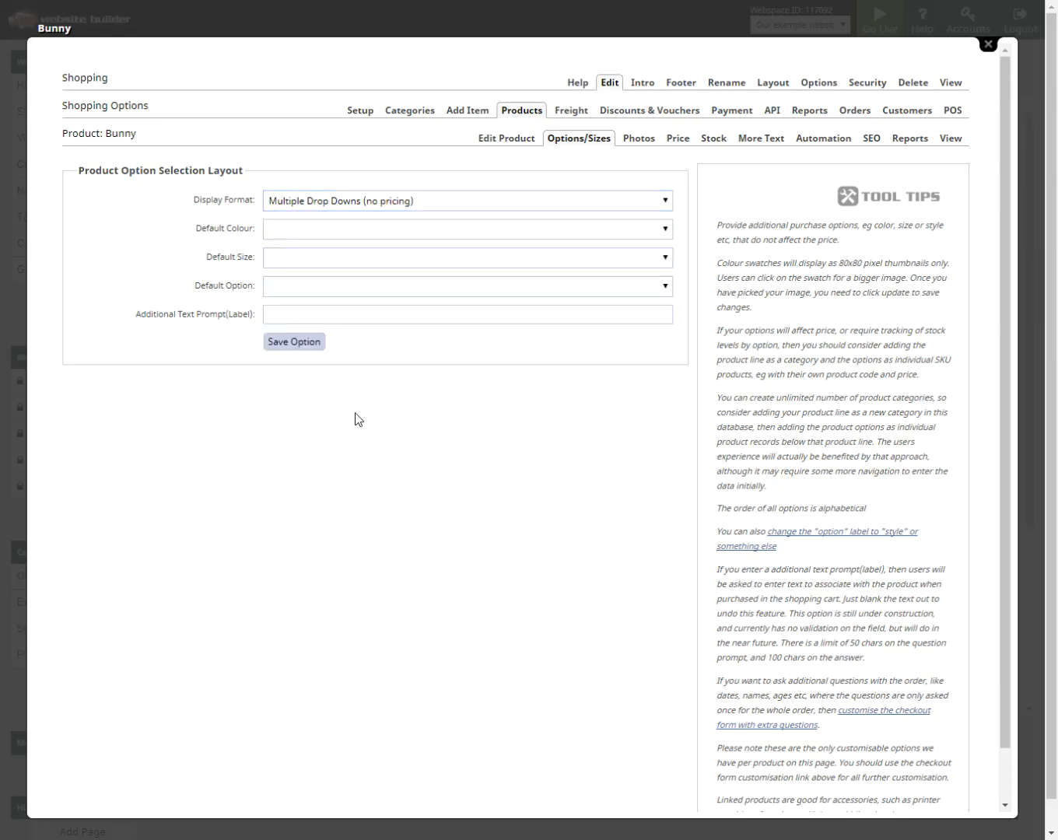
Set the Bunny product's default colour to Blue and default size to S
{"action": "left_click", "coordinate": [305, 228]}
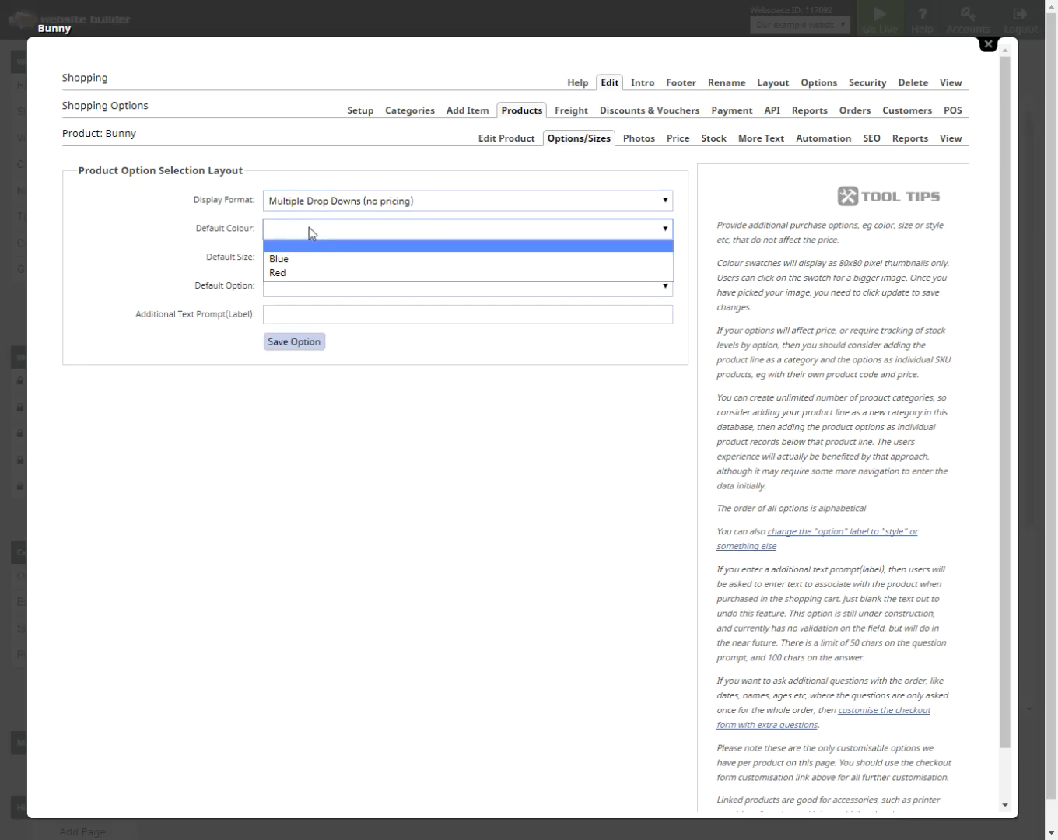
{"action": "left_click", "coordinate": [308, 260]}
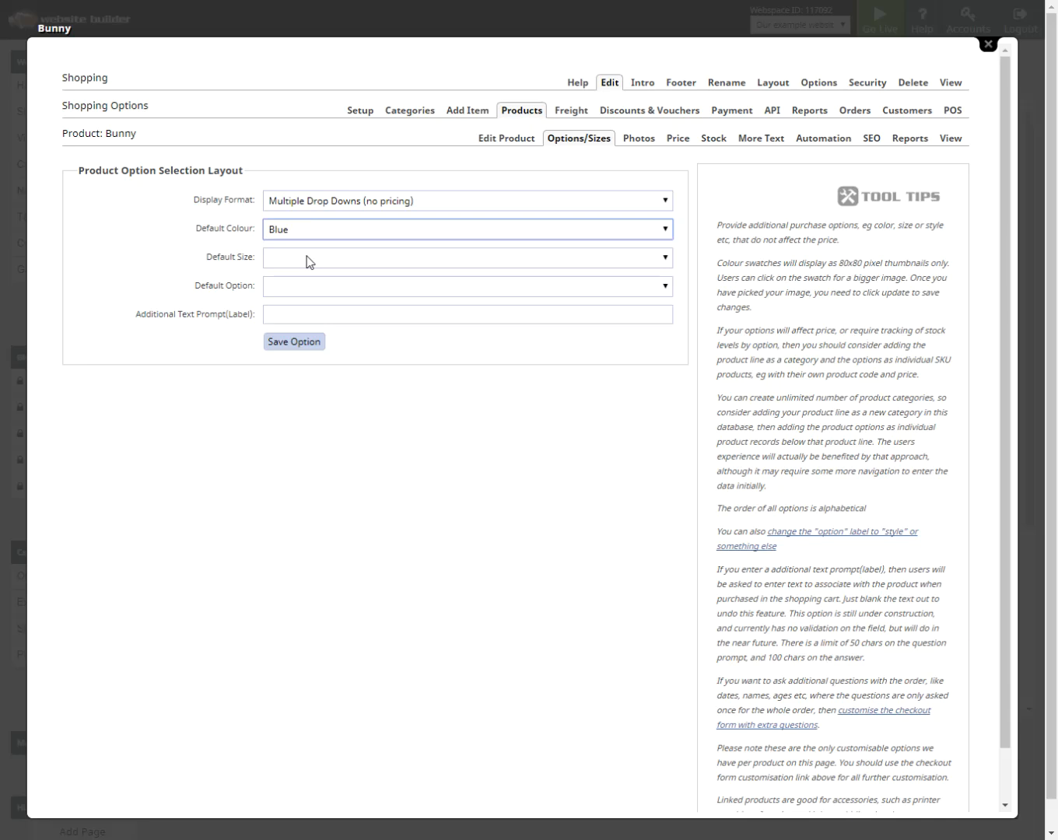
{"action": "left_click", "coordinate": [310, 259]}
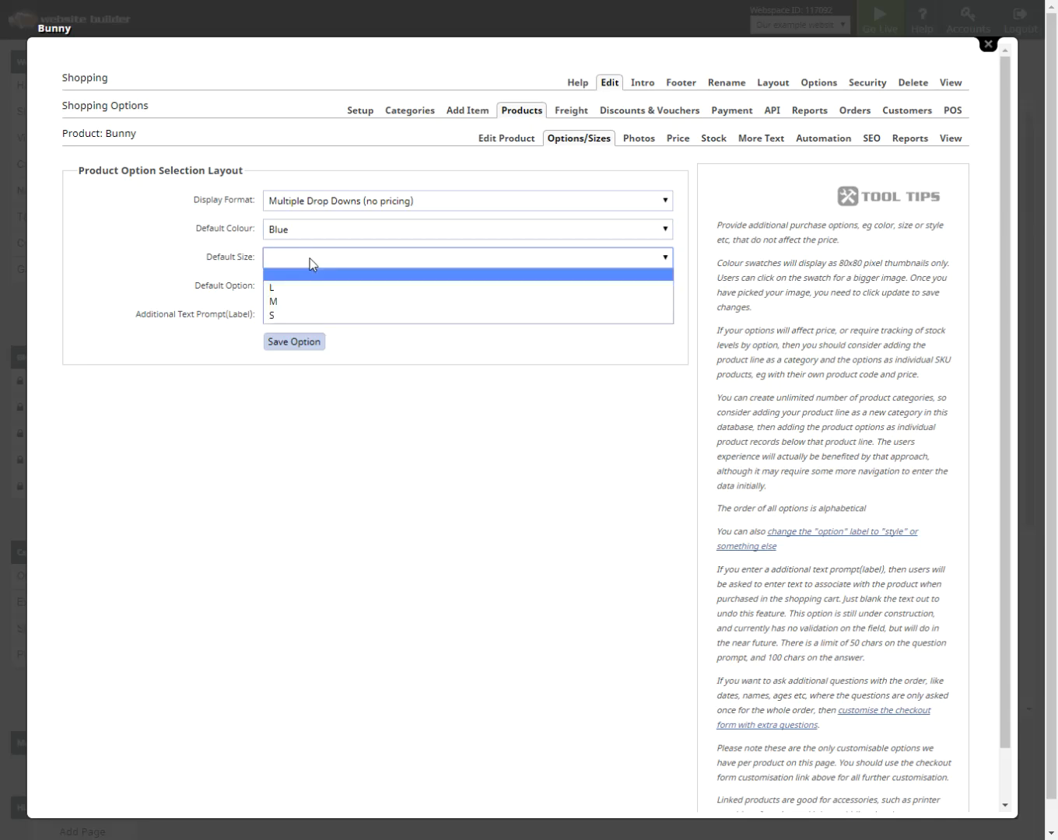
{"action": "left_click", "coordinate": [308, 315]}
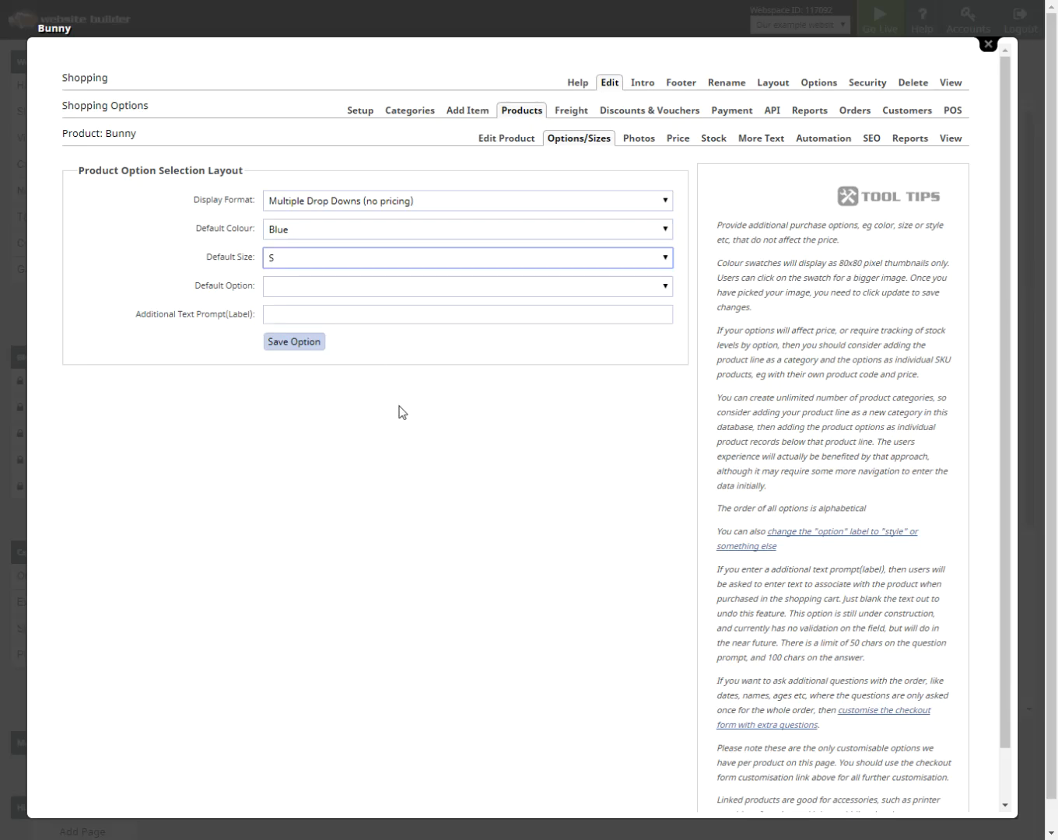
Set the Bunny product's option display format to Single Drop Down (Full Price) and save the layout
{"action": "left_click", "coordinate": [460, 198]}
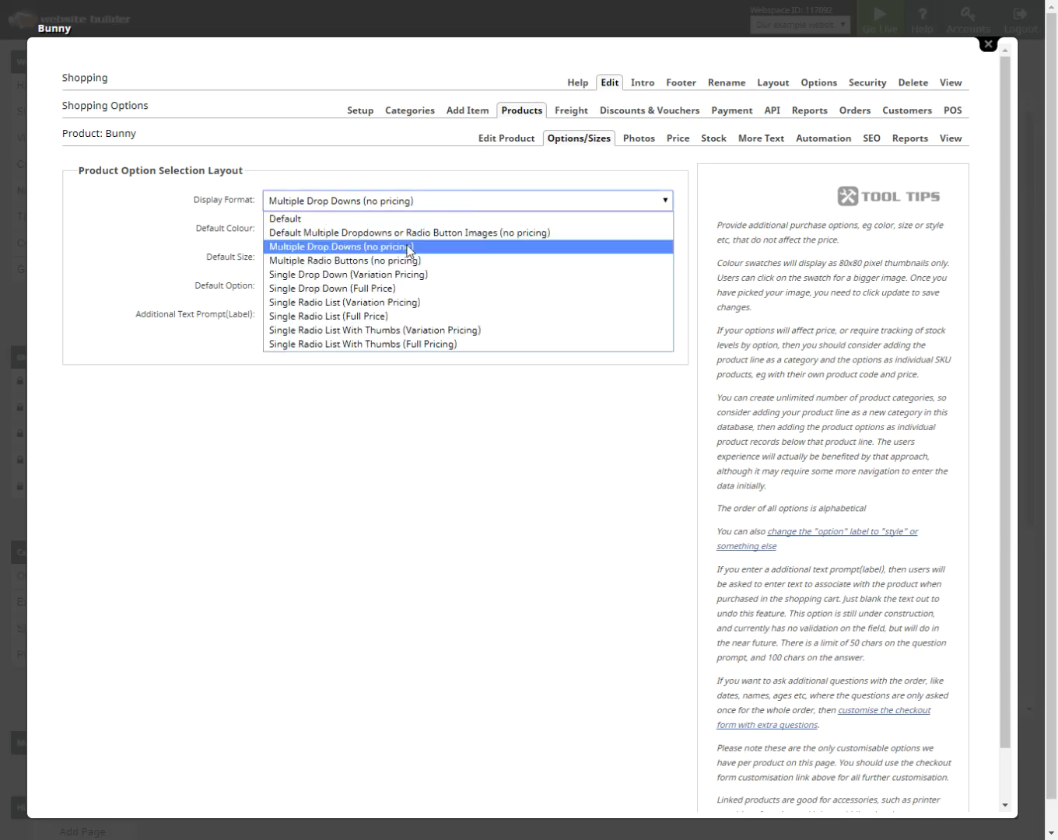
{"action": "left_click", "coordinate": [427, 450]}
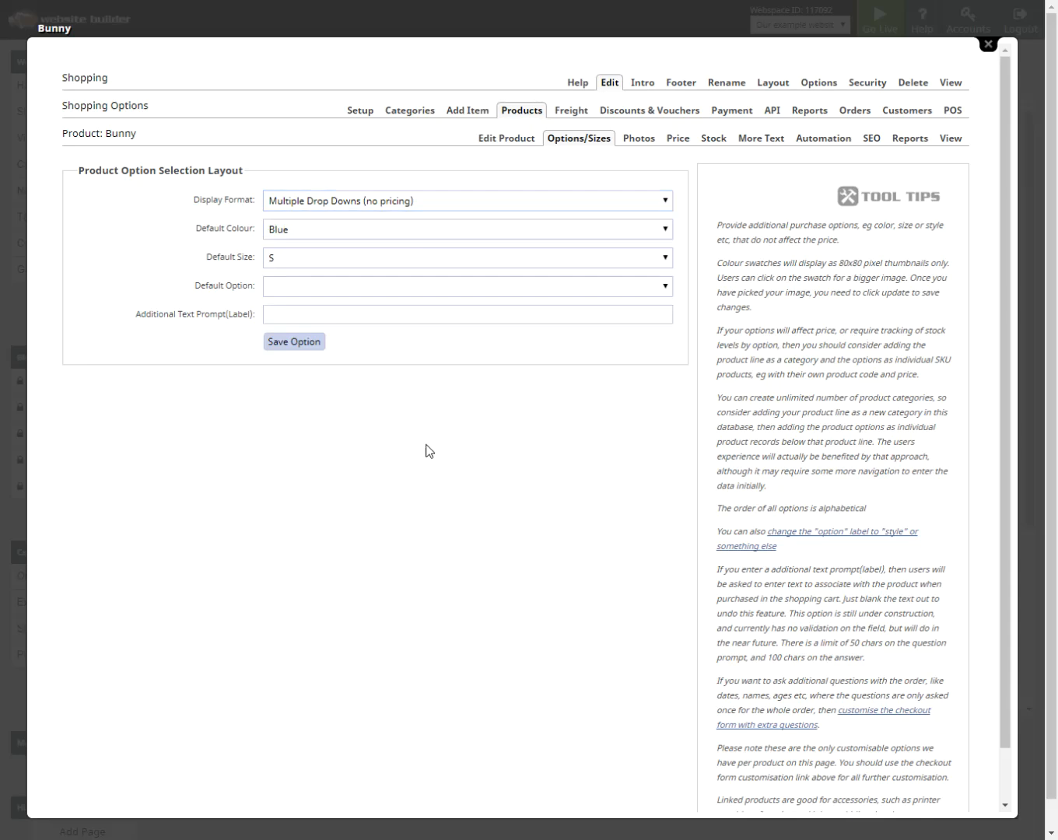
{"action": "left_click", "coordinate": [417, 205]}
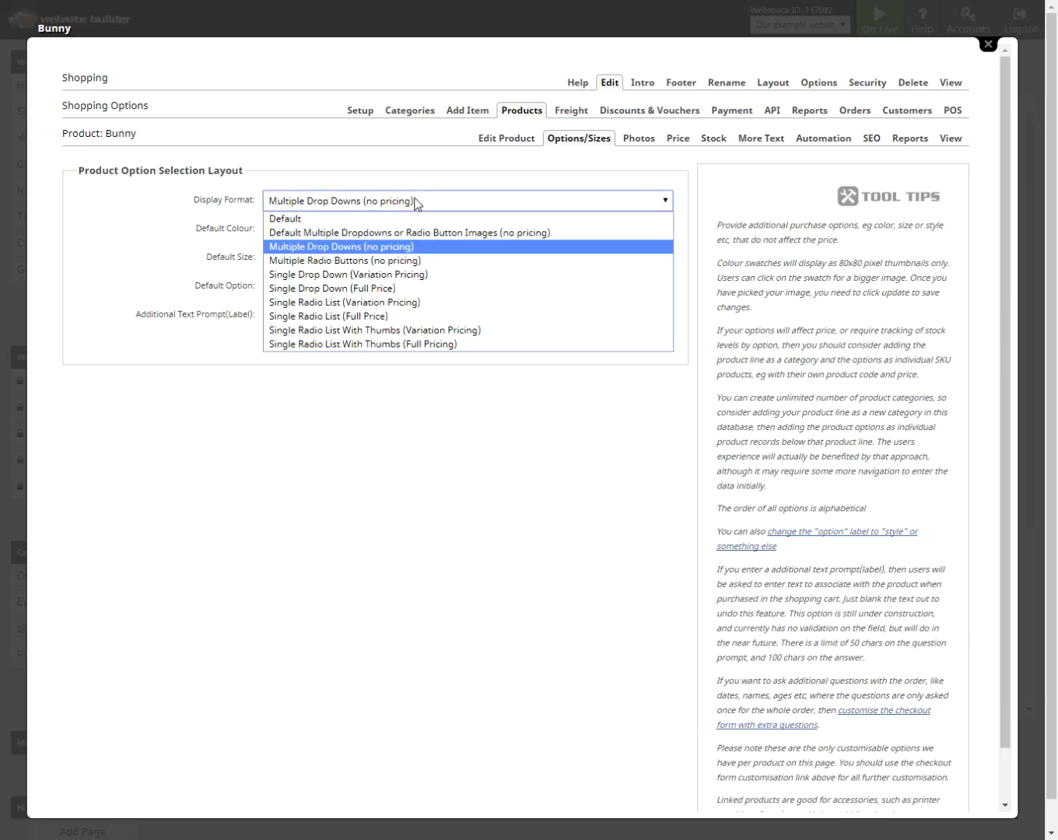
{"action": "left_click", "coordinate": [325, 288]}
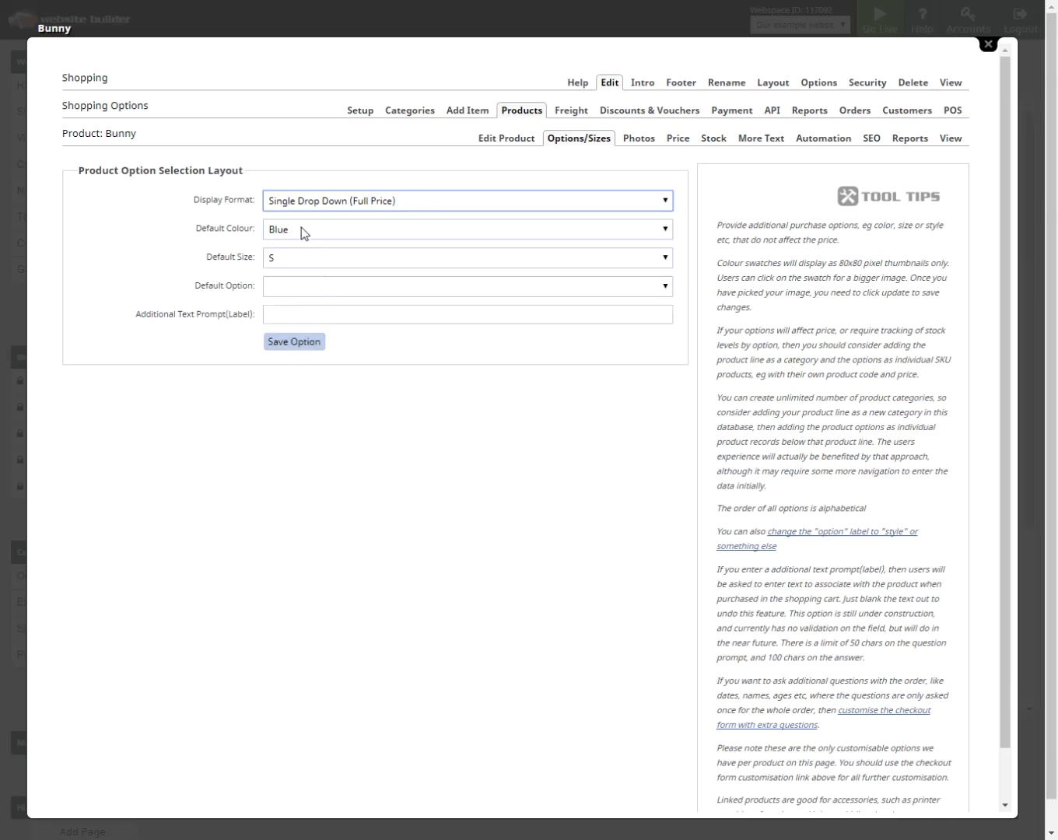
{"action": "left_click", "coordinate": [294, 342]}
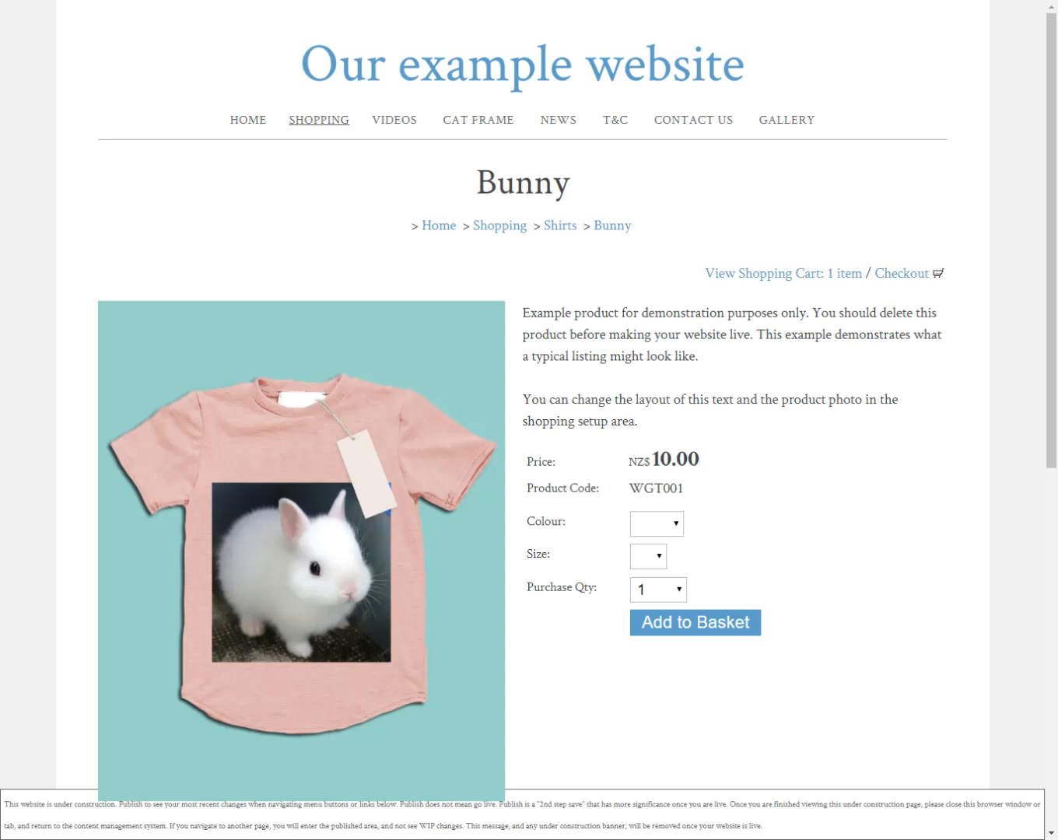
Reload the Bunny product page and choose L Red ($12.00) from its combined option list
{"action": "key", "text": "F5"}
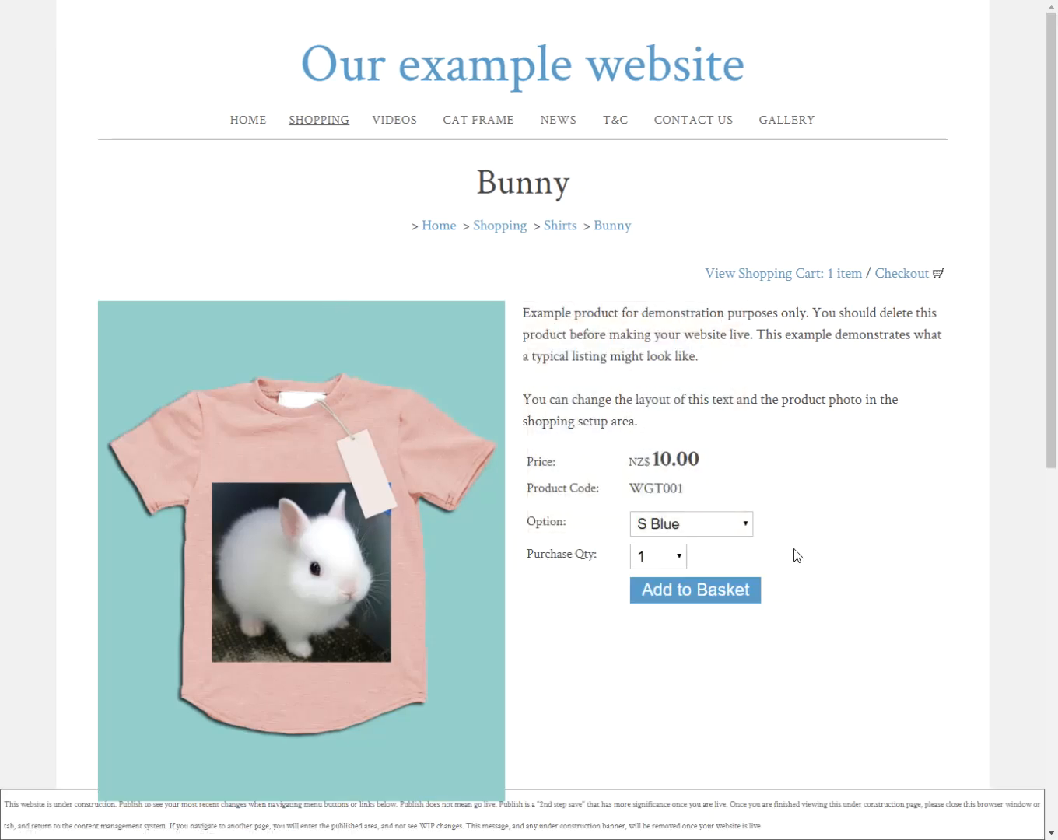
{"action": "left_click", "coordinate": [748, 527]}
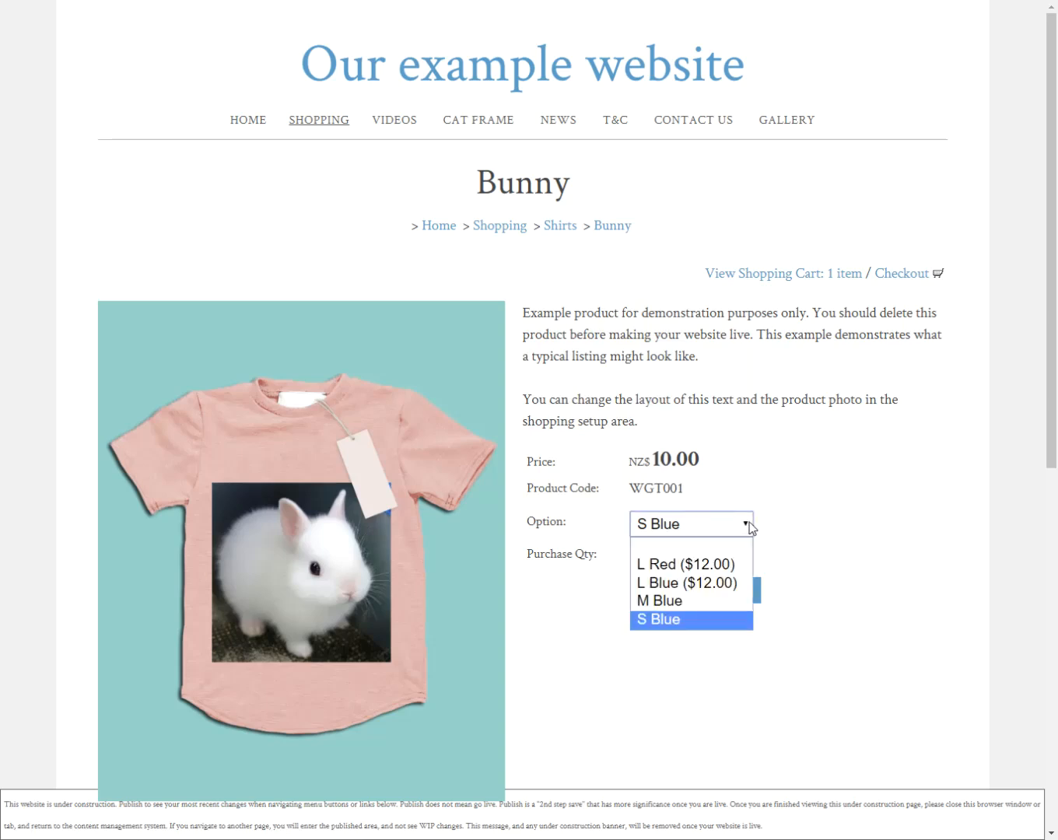
{"action": "left_click", "coordinate": [707, 573]}
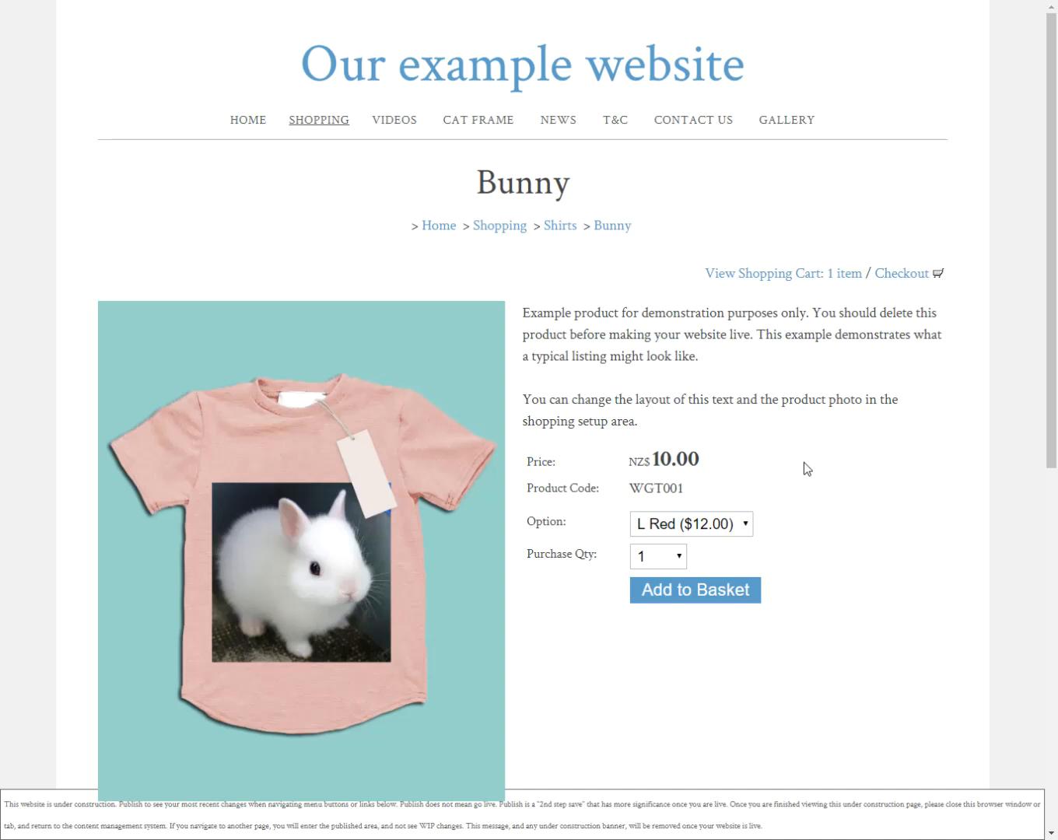
Open the Apple product page from the Shirts category and check its colour and size choices
{"action": "left_click", "coordinate": [562, 227]}
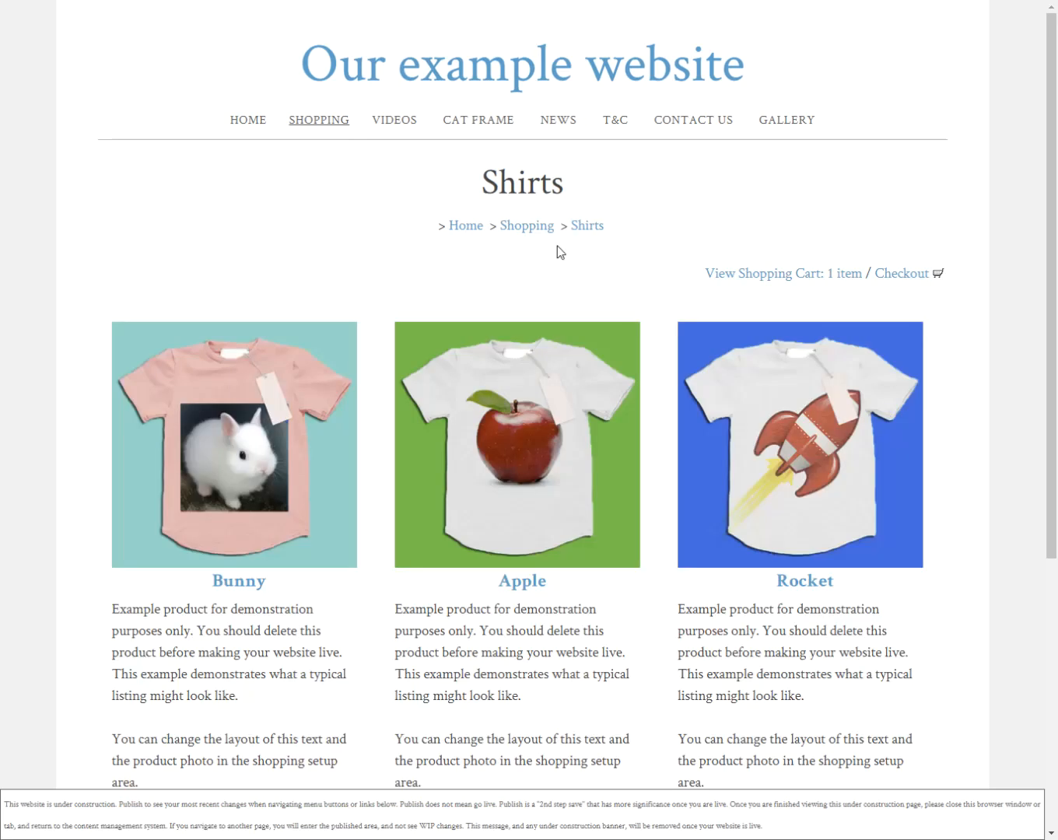
{"action": "left_click", "coordinate": [509, 424]}
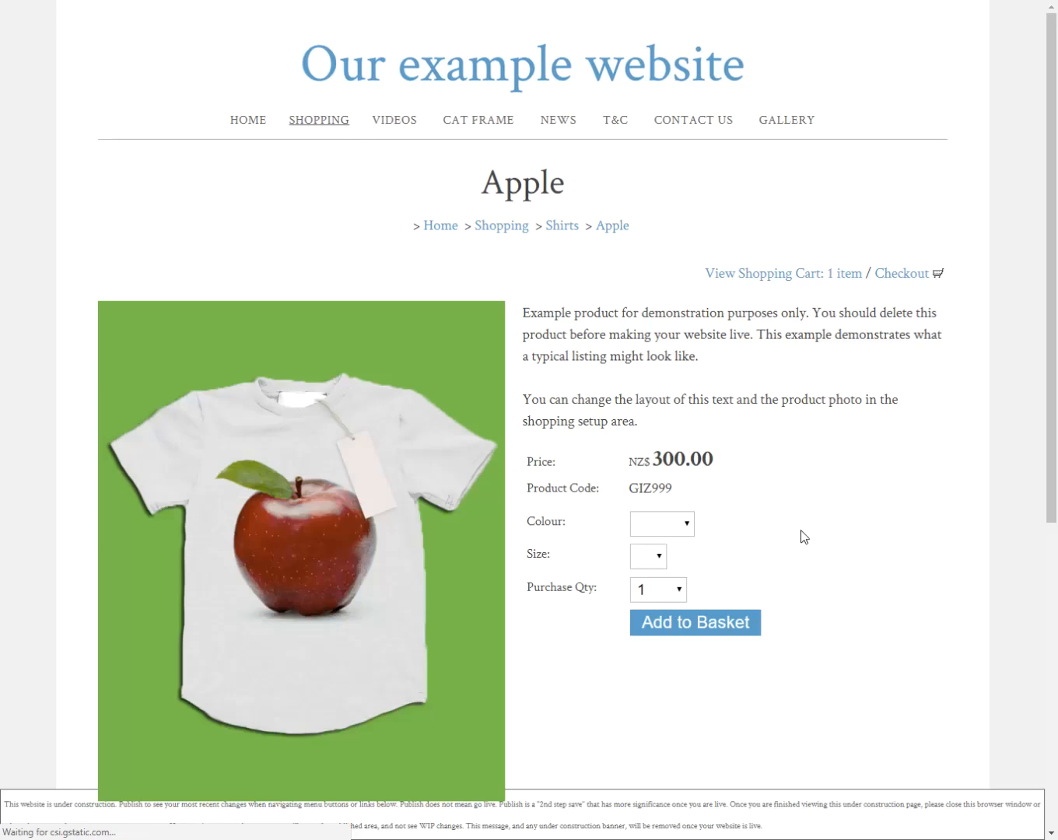
{"action": "left_click", "coordinate": [683, 523]}
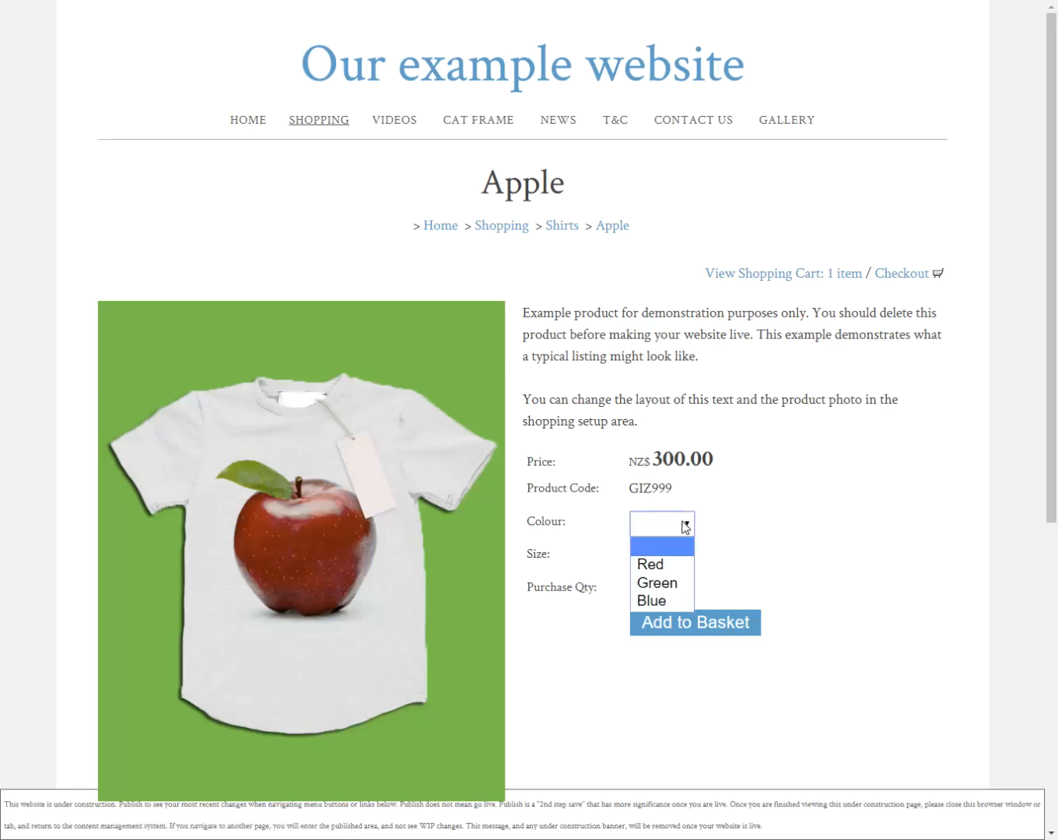
{"action": "left_click", "coordinate": [742, 526]}
{"action": "left_click", "coordinate": [659, 560]}
{"action": "left_click", "coordinate": [794, 549]}
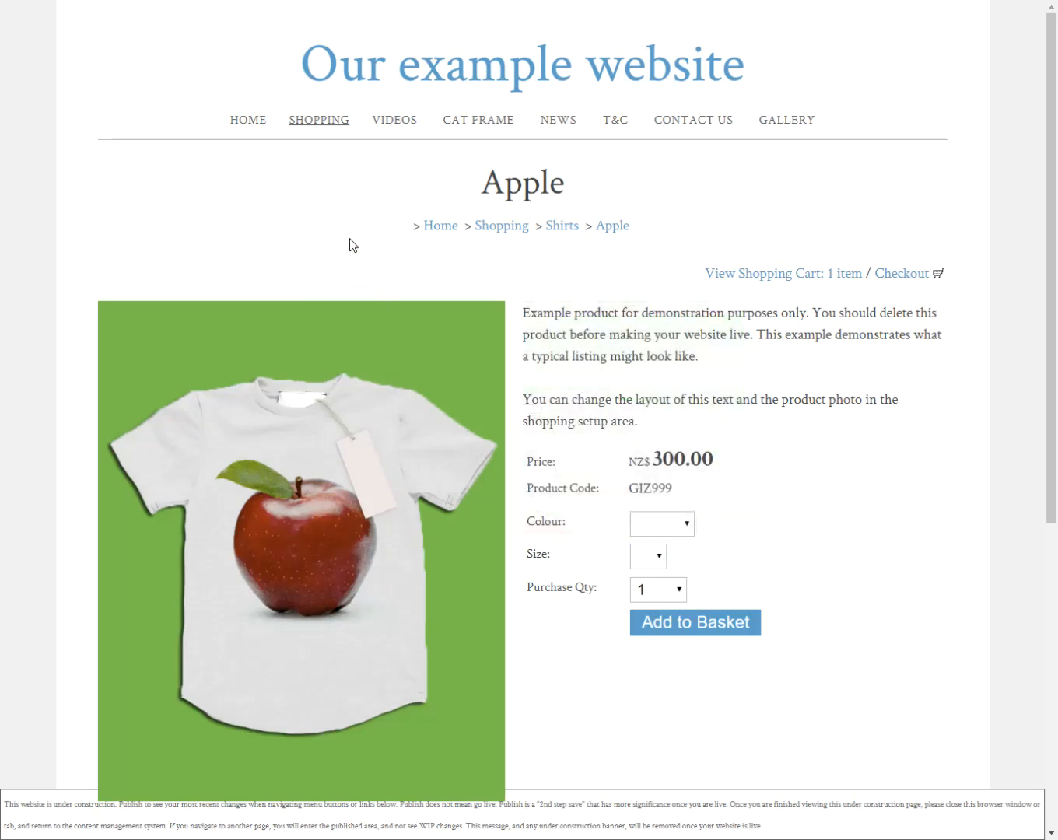
{"action": "left_click", "coordinate": [686, 533]}
{"action": "left_click", "coordinate": [686, 533]}
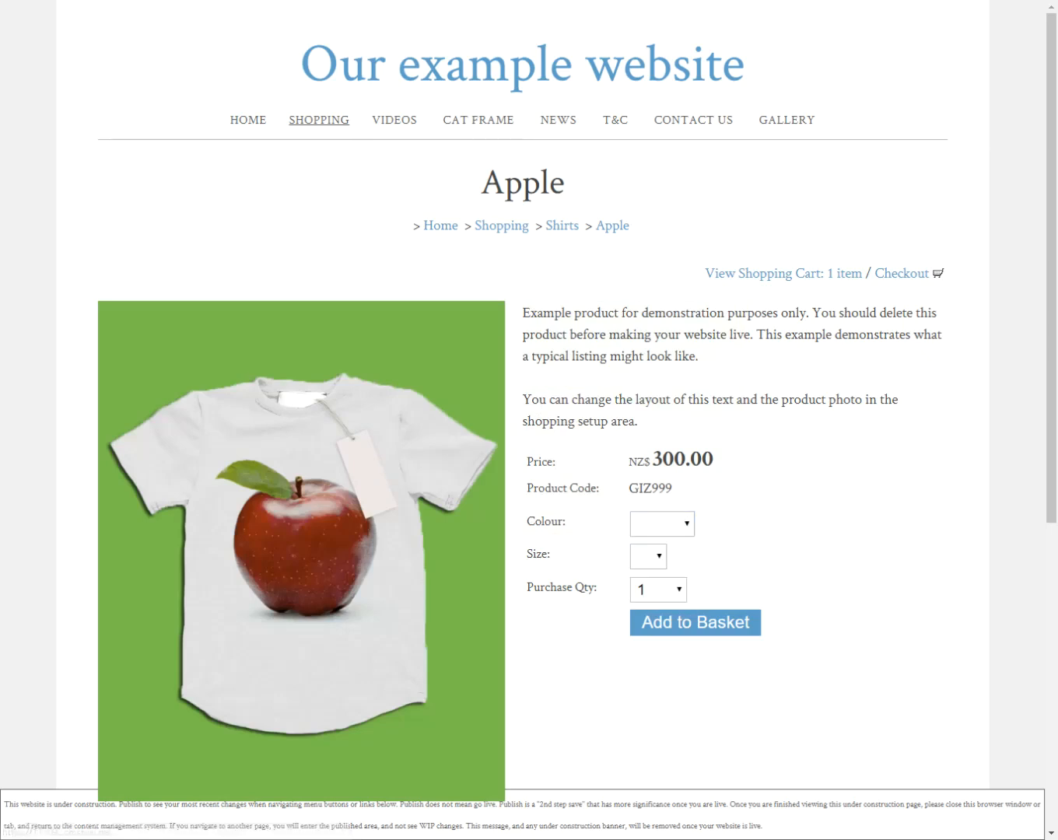
Return to the website builder, open the Apple product's size options, and add the size XL
{"action": "key", "text": "ctrl+Tab"}
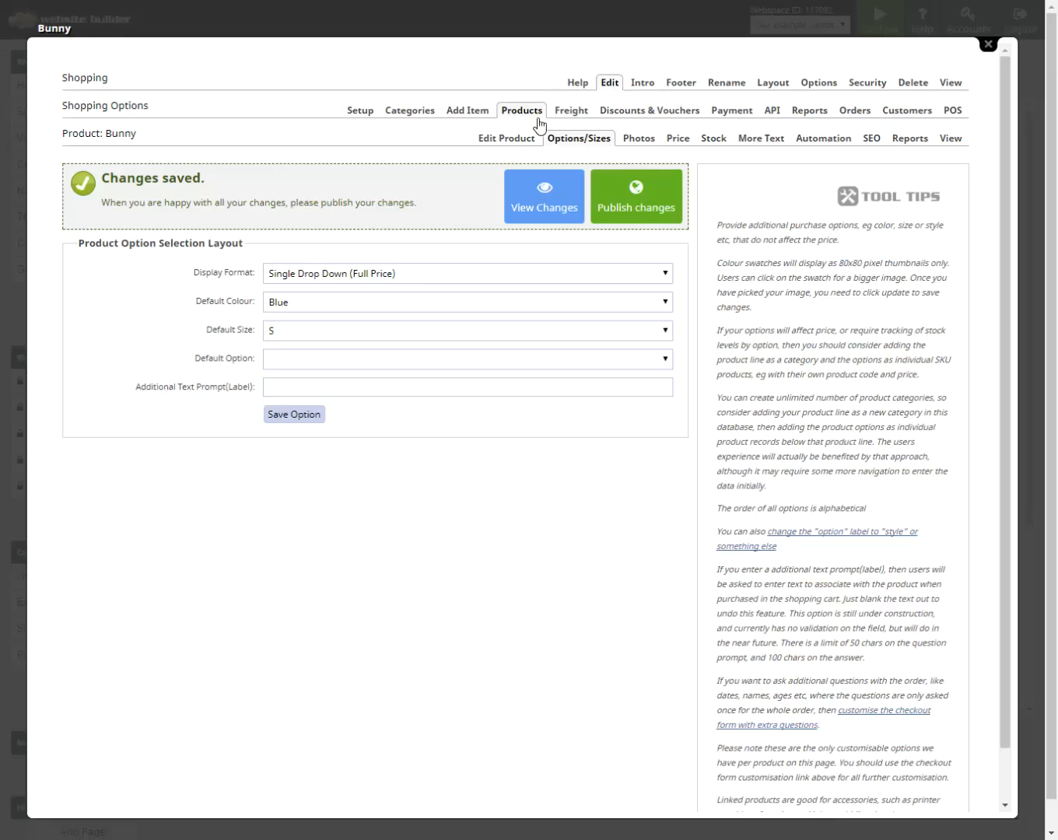
{"action": "left_click", "coordinate": [483, 13]}
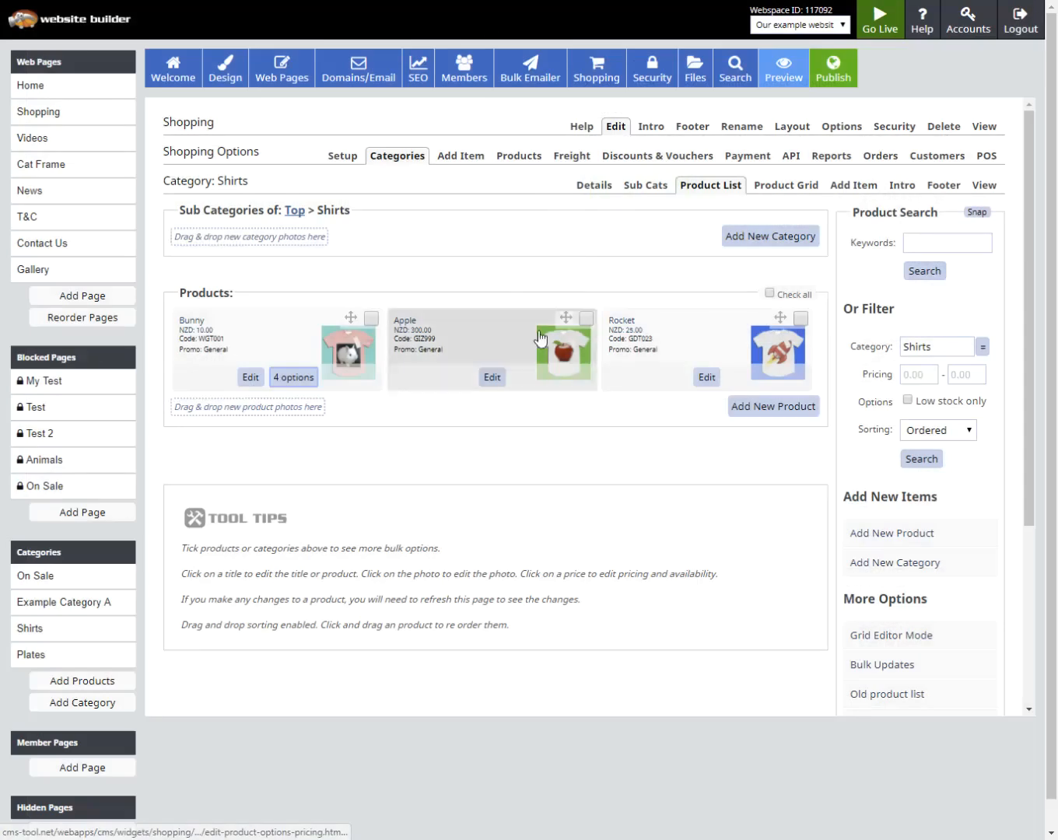
{"action": "left_click", "coordinate": [492, 377]}
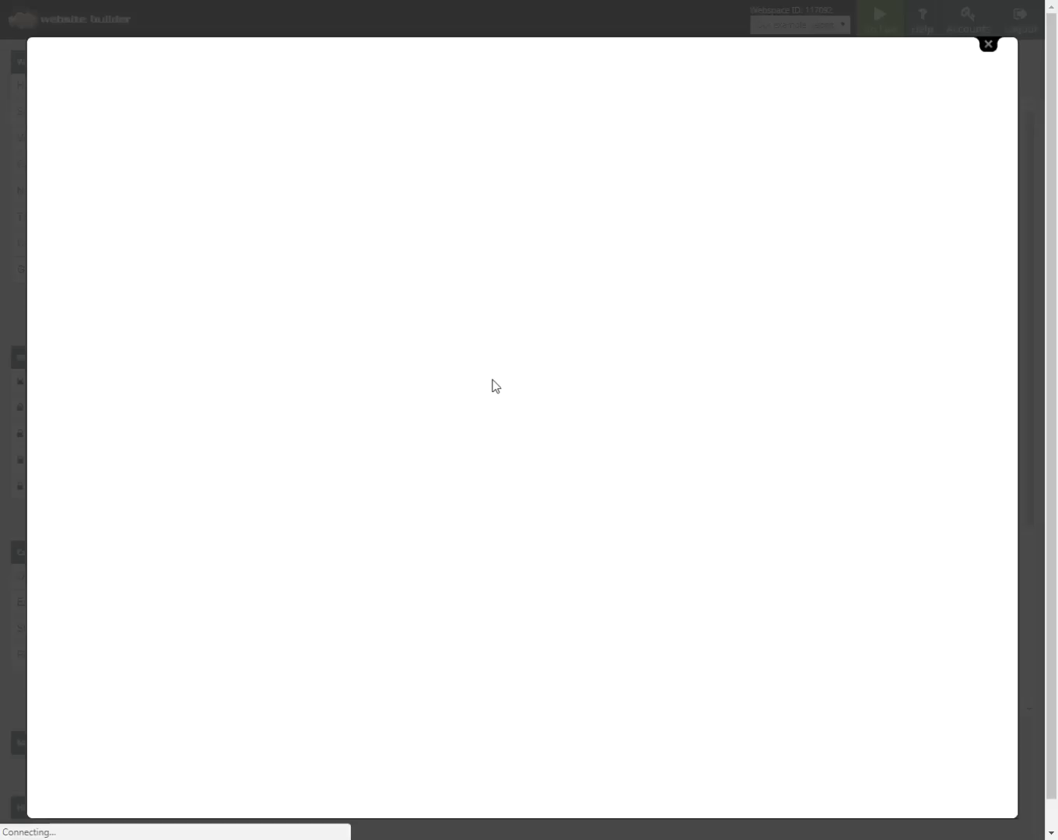
{"action": "left_click", "coordinate": [581, 140]}
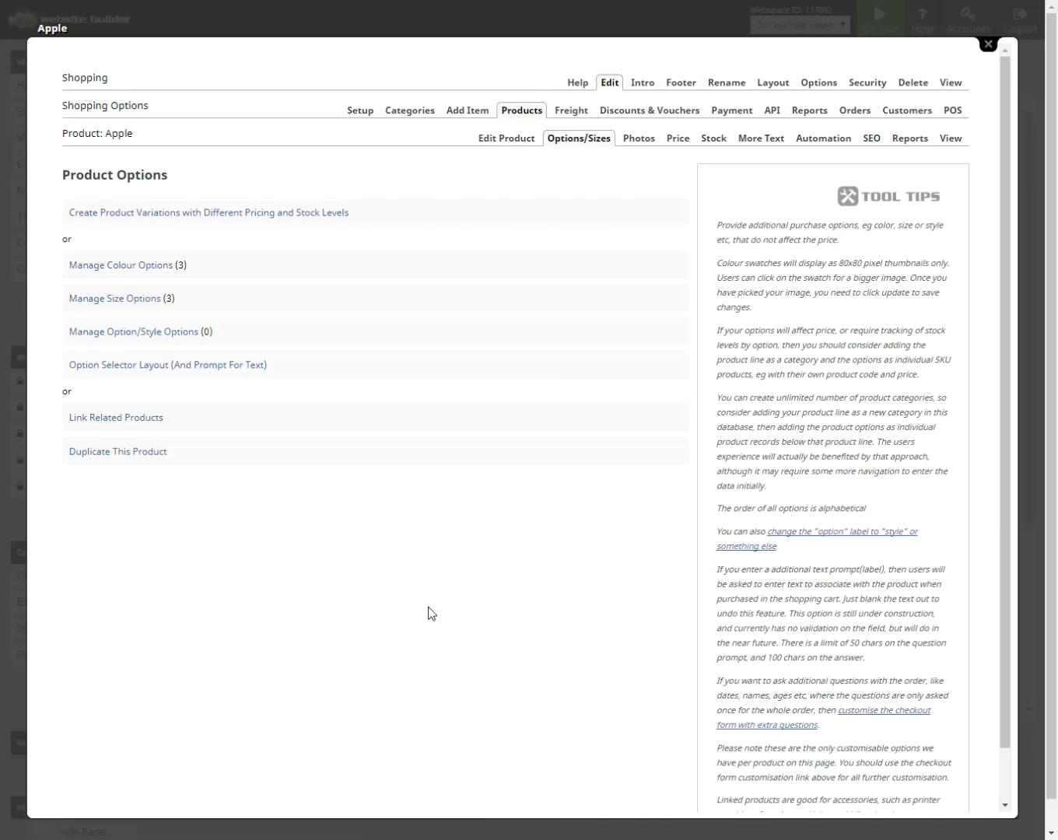
{"action": "left_click", "coordinate": [117, 298]}
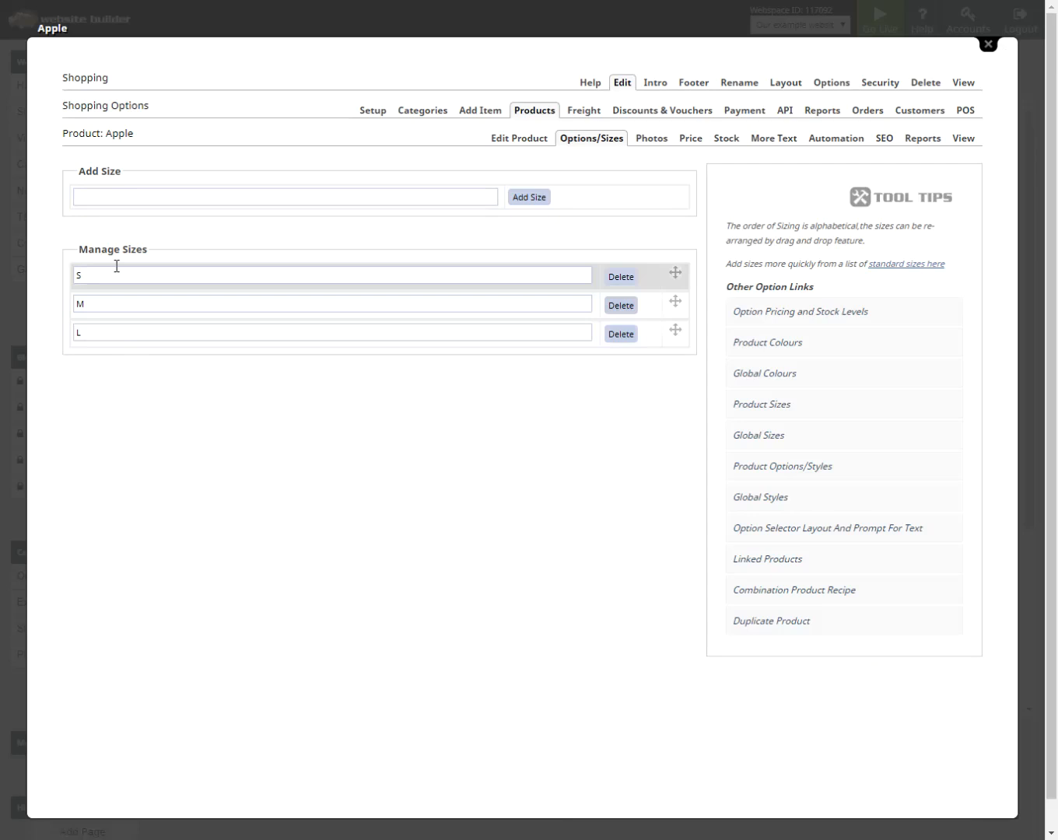
{"action": "left_click", "coordinate": [182, 197]}
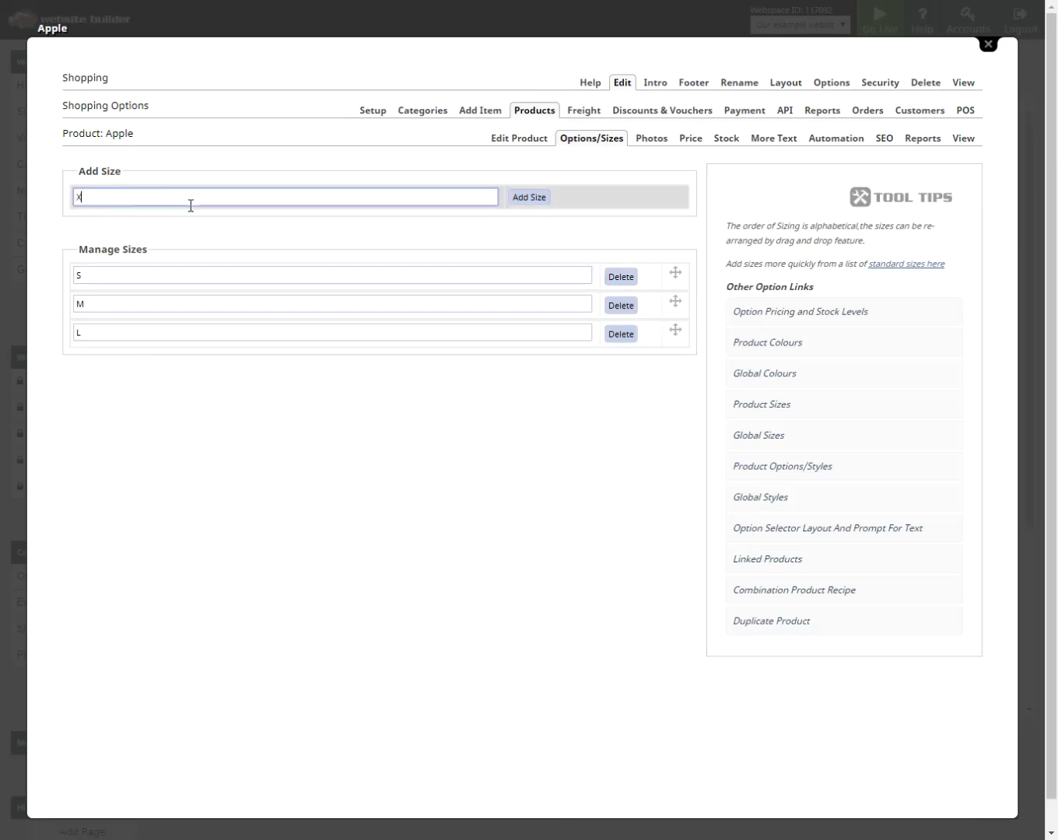
{"action": "left_click", "coordinate": [531, 199]}
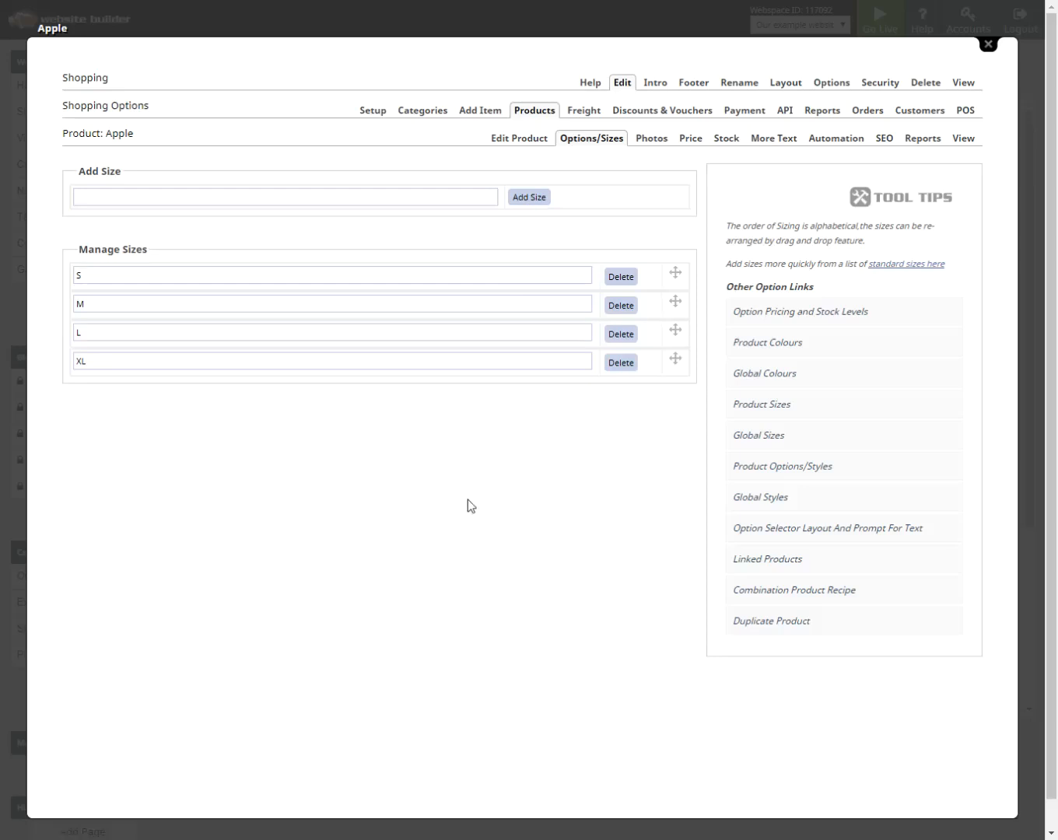
Review the Apple product's colour options and their images, and compare them with the colour choices on its shop page
{"action": "left_click", "coordinate": [584, 139]}
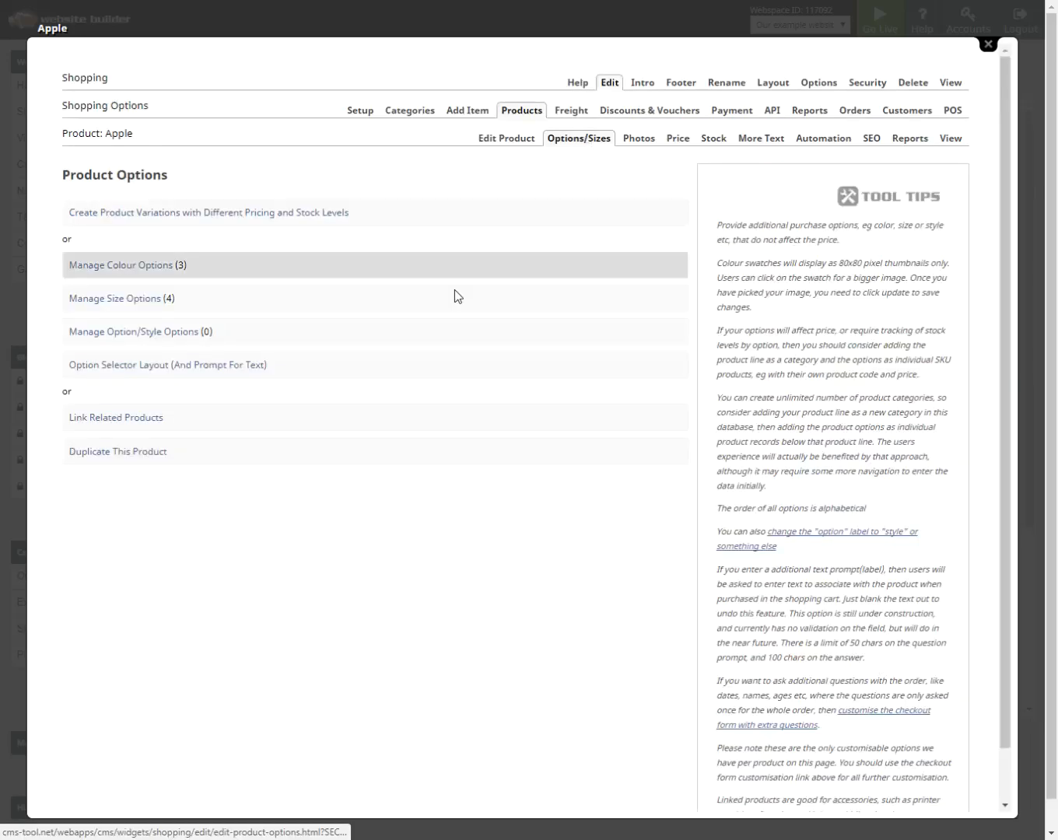
{"action": "left_click", "coordinate": [138, 273]}
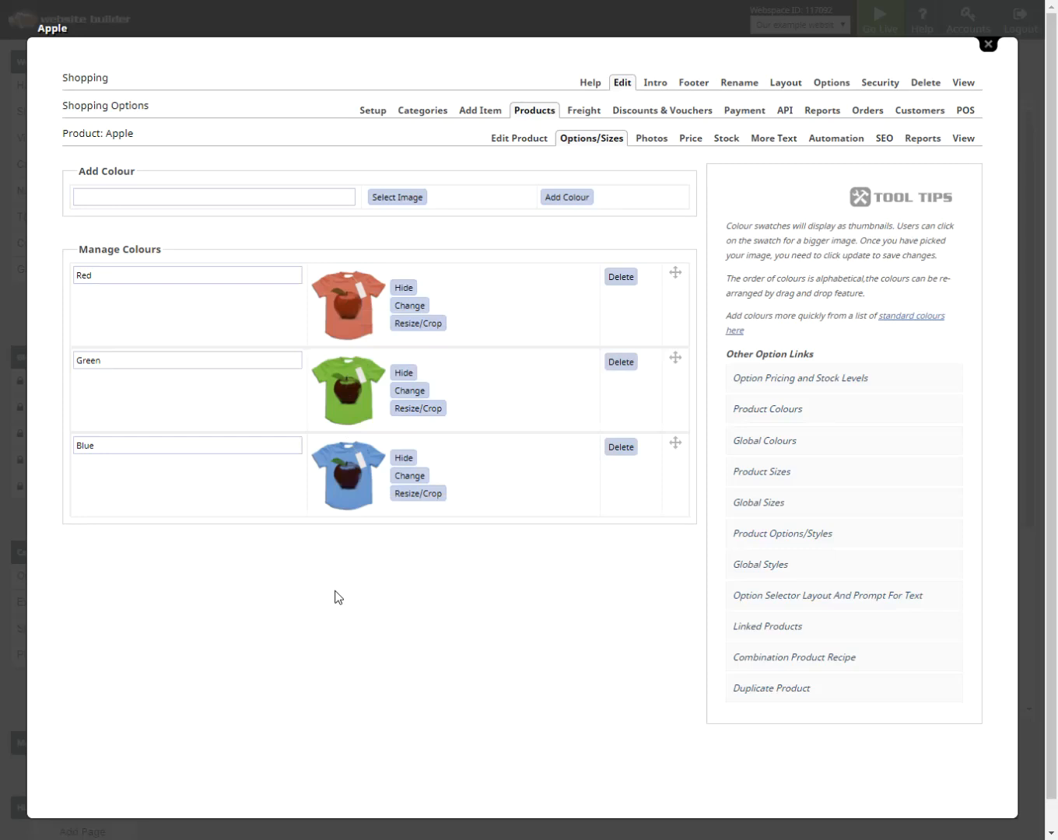
{"action": "left_click", "coordinate": [420, 22]}
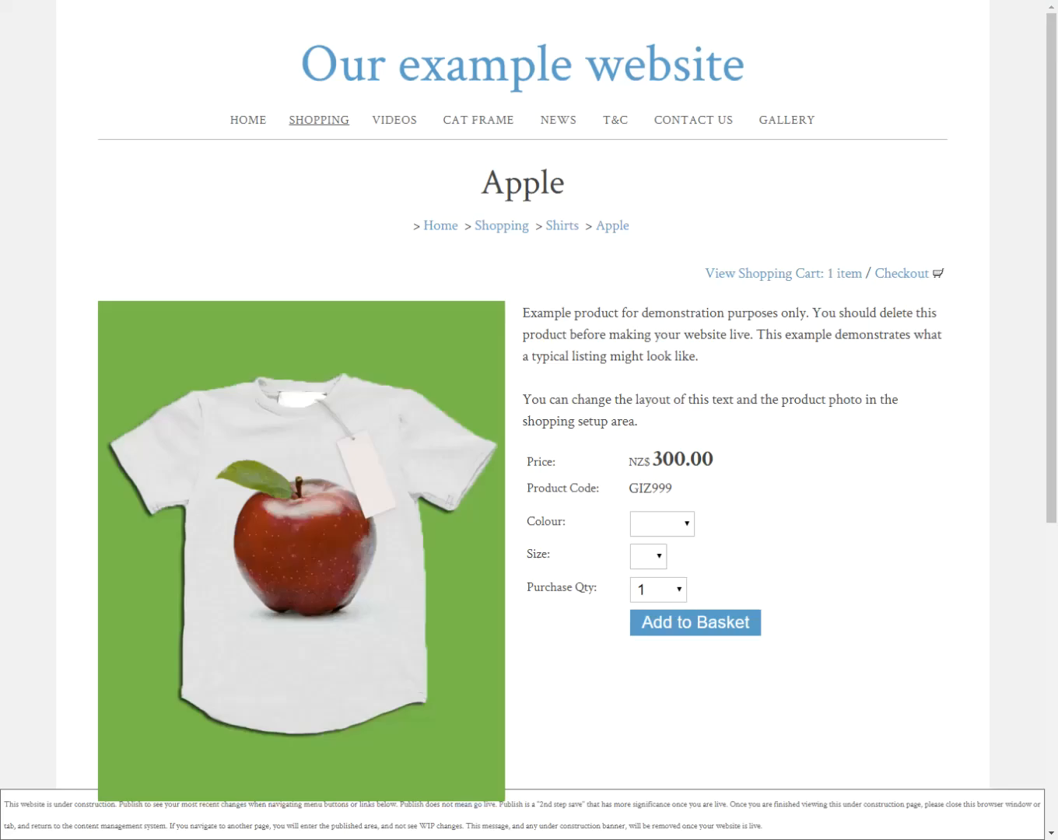
{"action": "left_click", "coordinate": [693, 523]}
{"action": "left_click", "coordinate": [693, 523]}
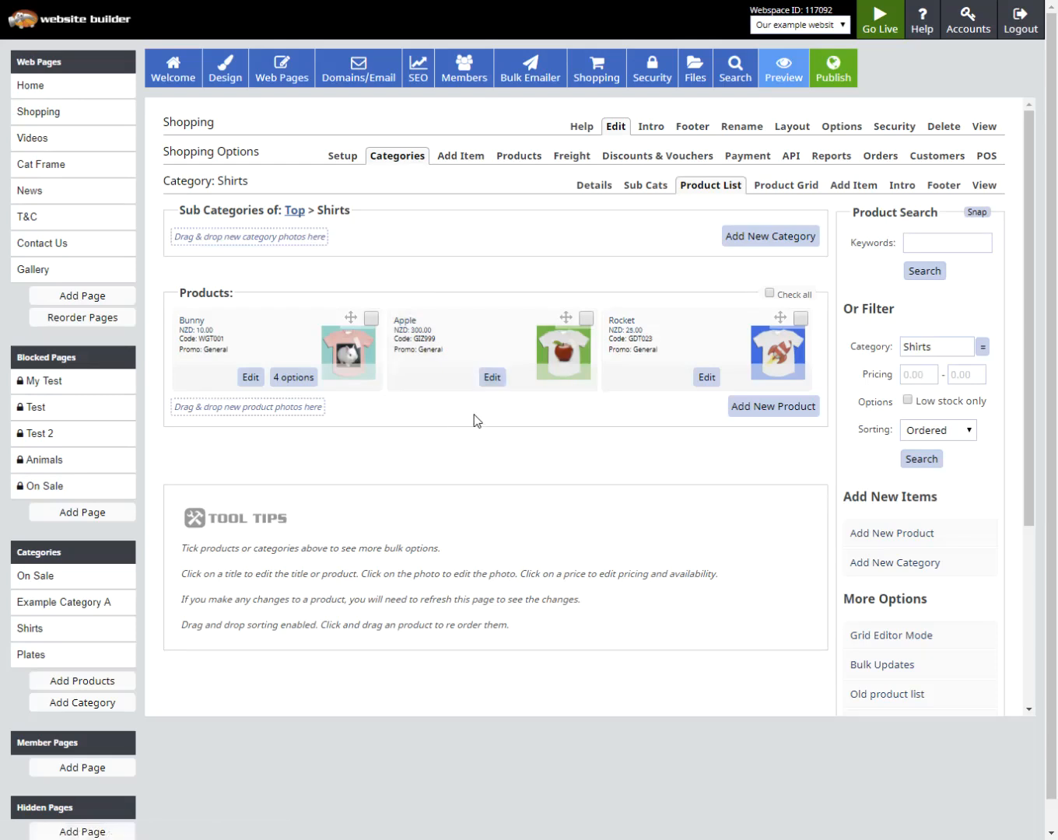
Set the Apple product's option display format to Single Radio List With Thumbs (Full Pricing) and save the layout
{"action": "left_click", "coordinate": [497, 376]}
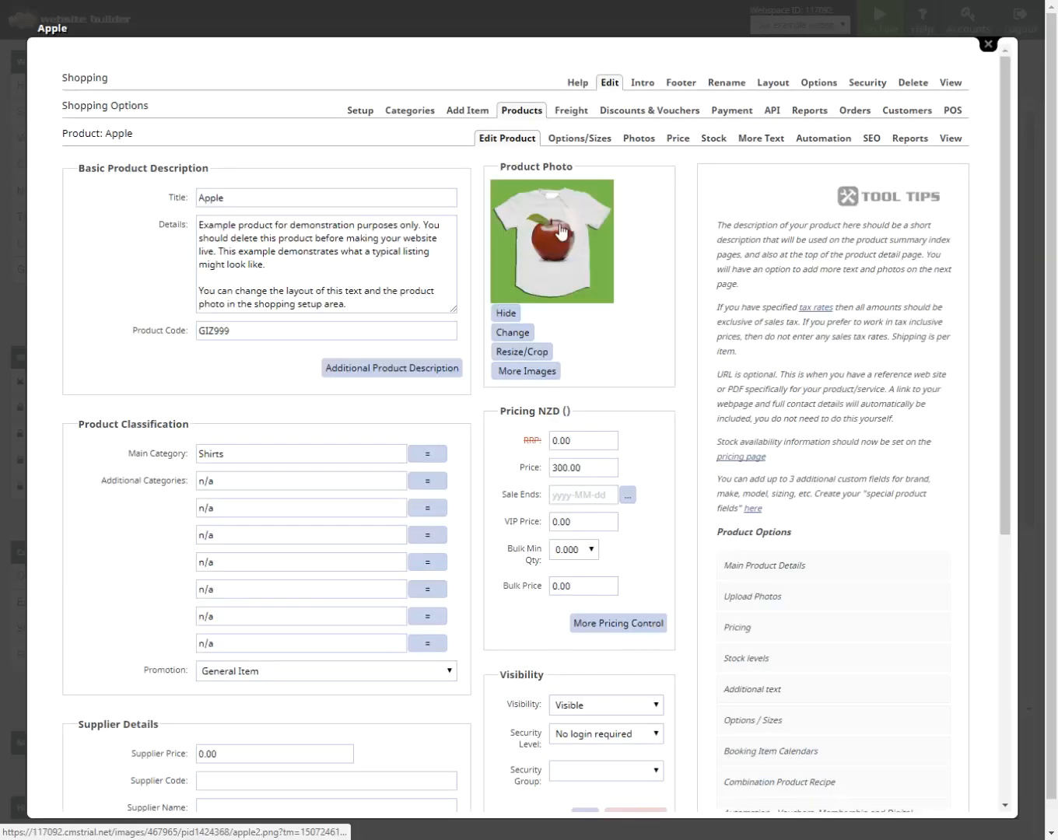
{"action": "left_click", "coordinate": [576, 138]}
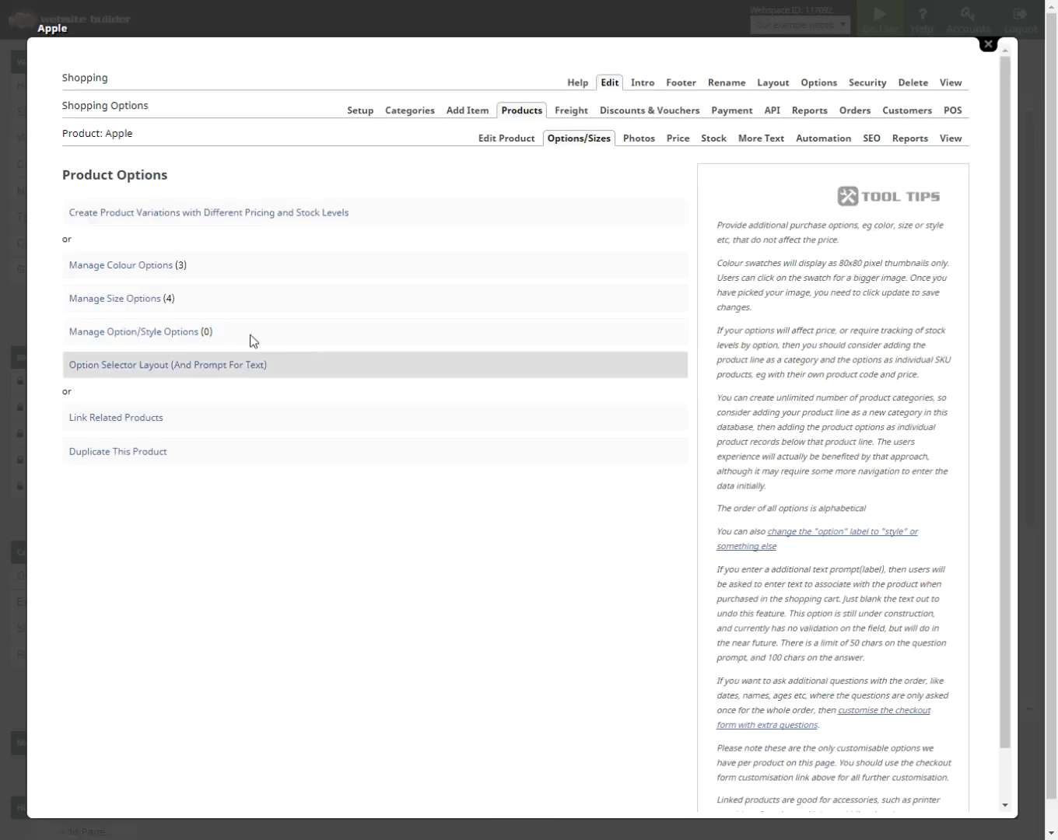
{"action": "left_click", "coordinate": [143, 369]}
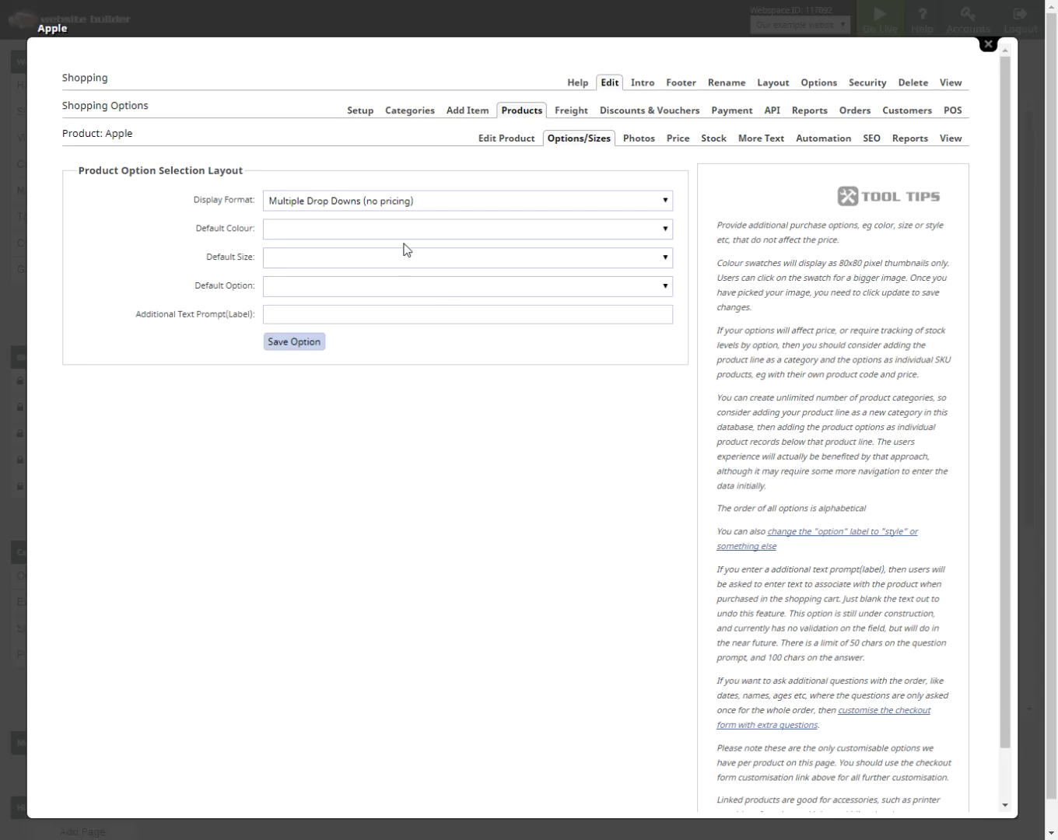
{"action": "left_click", "coordinate": [392, 202]}
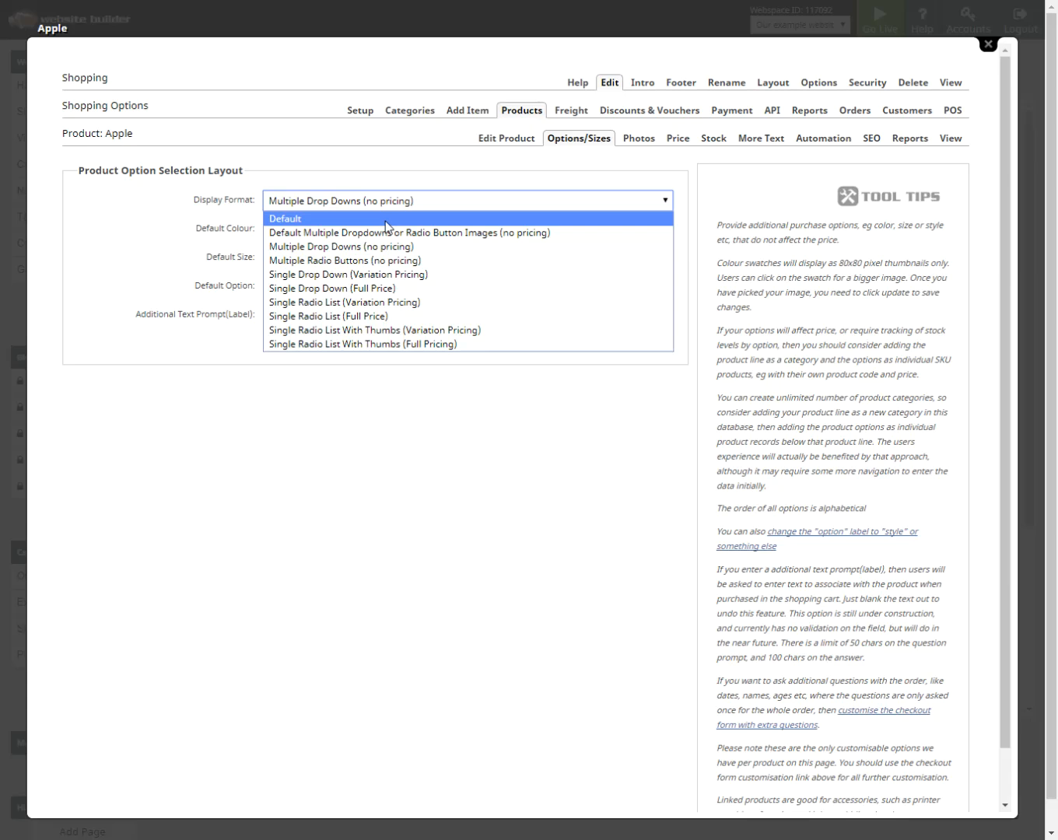
{"action": "left_click", "coordinate": [350, 344]}
{"action": "left_click", "coordinate": [299, 353]}
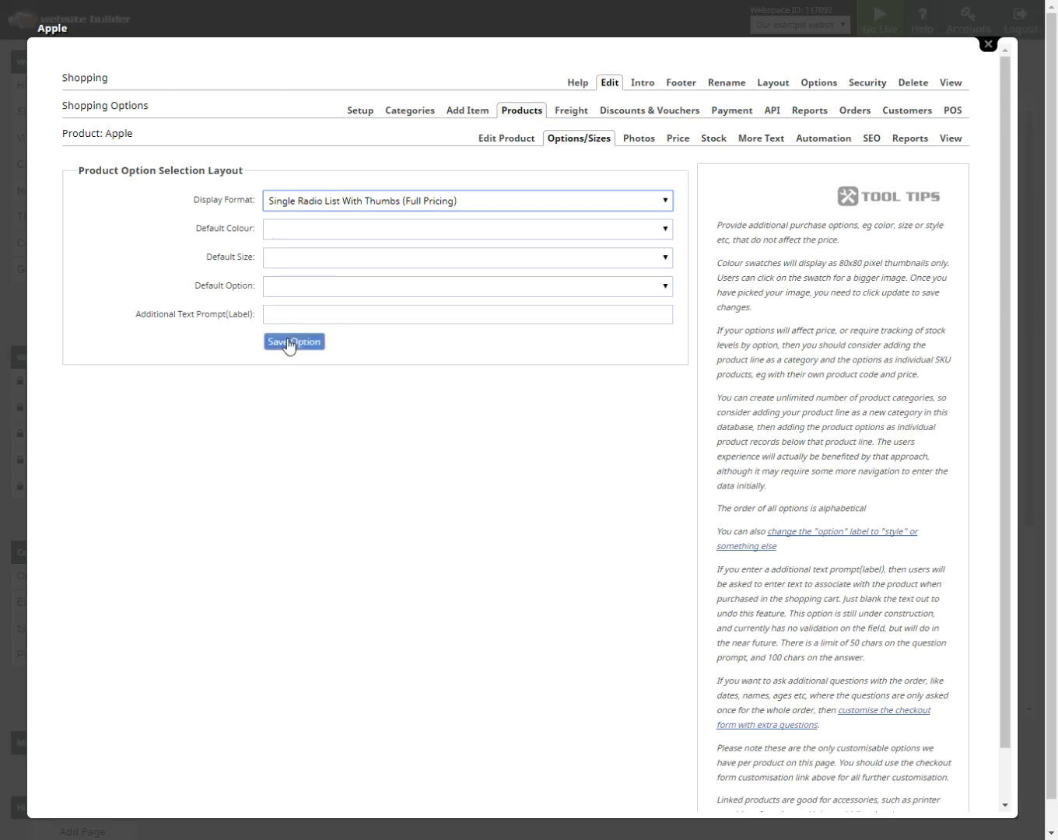
{"action": "left_click", "coordinate": [290, 344]}
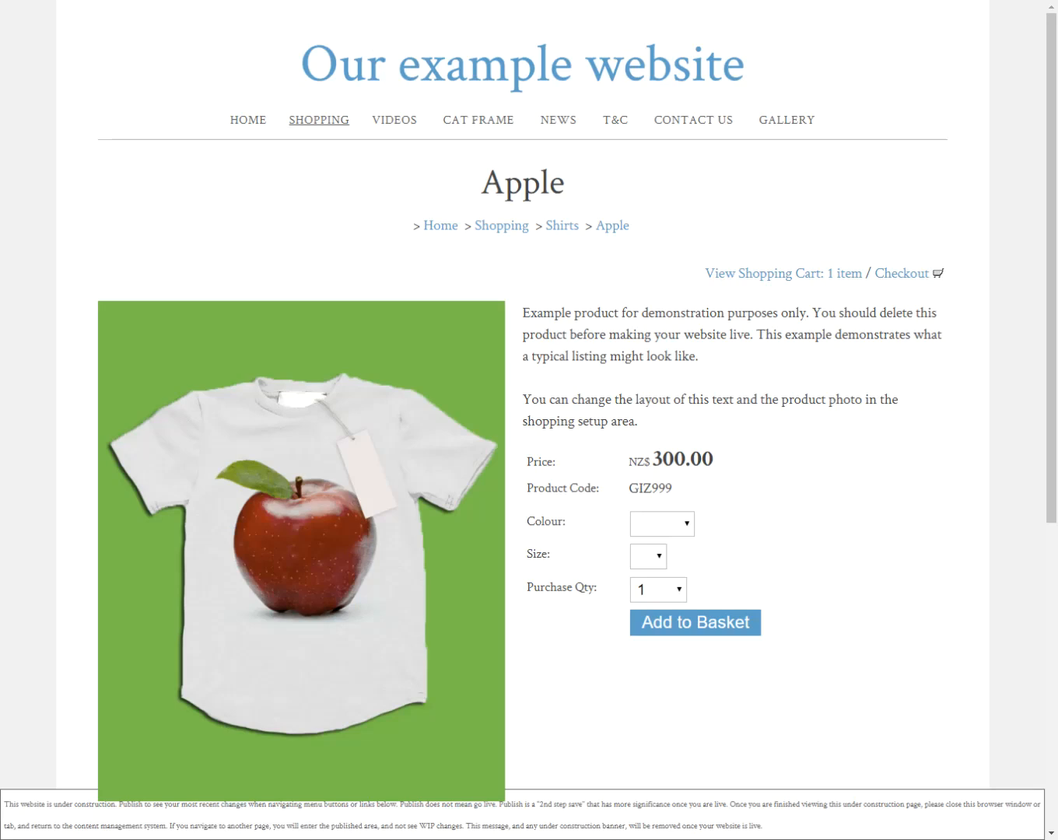
Reload the Apple product page, select the Green colour thumbnail, and check the available sizes
{"action": "key", "text": "F5"}
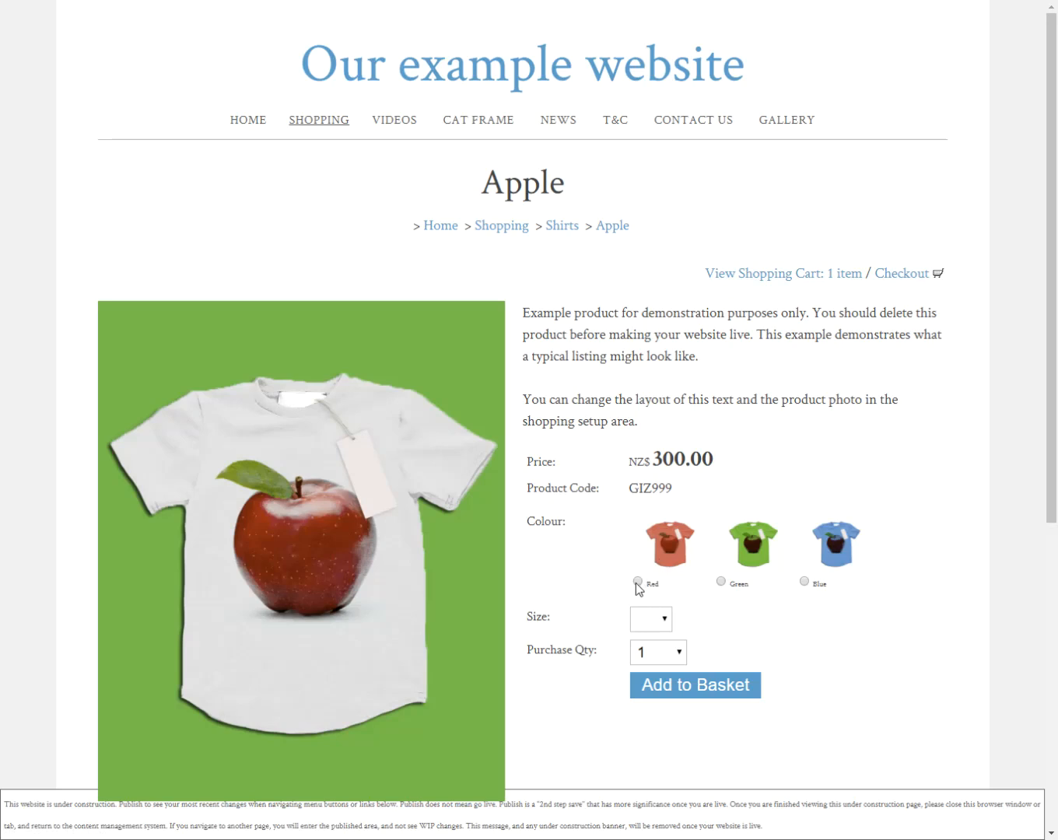
{"action": "left_click", "coordinate": [721, 581]}
{"action": "left_click", "coordinate": [668, 622]}
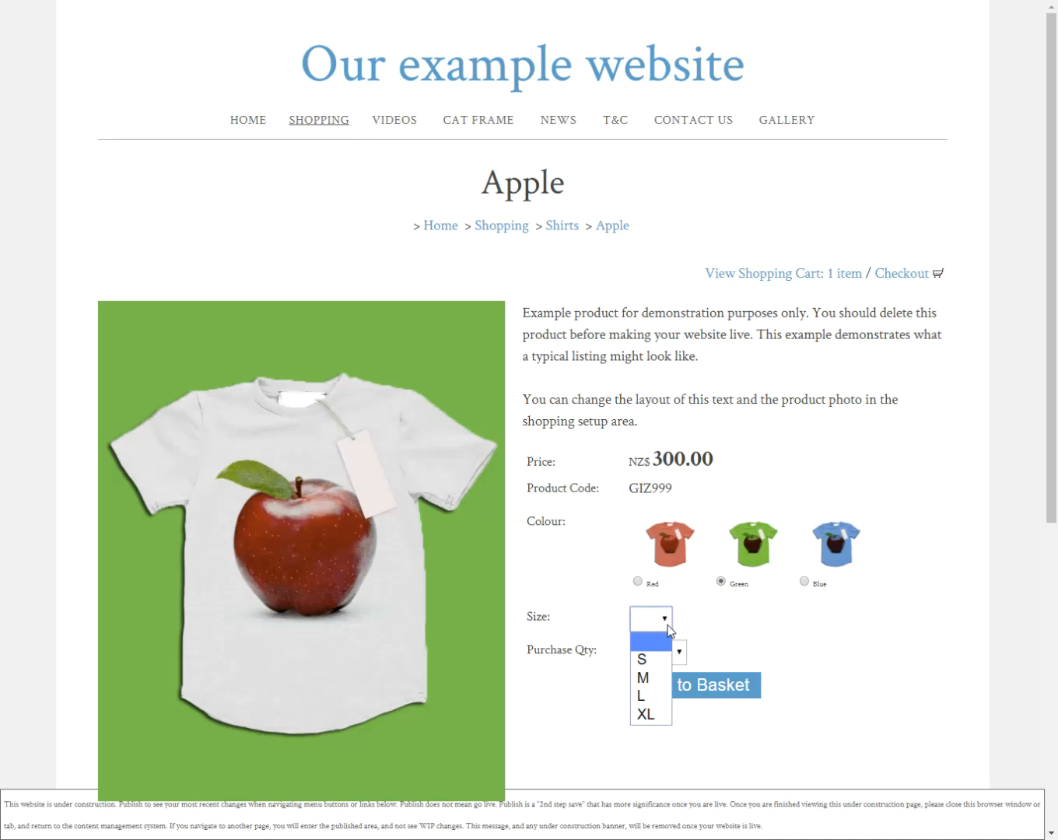
{"action": "left_click", "coordinate": [819, 641]}
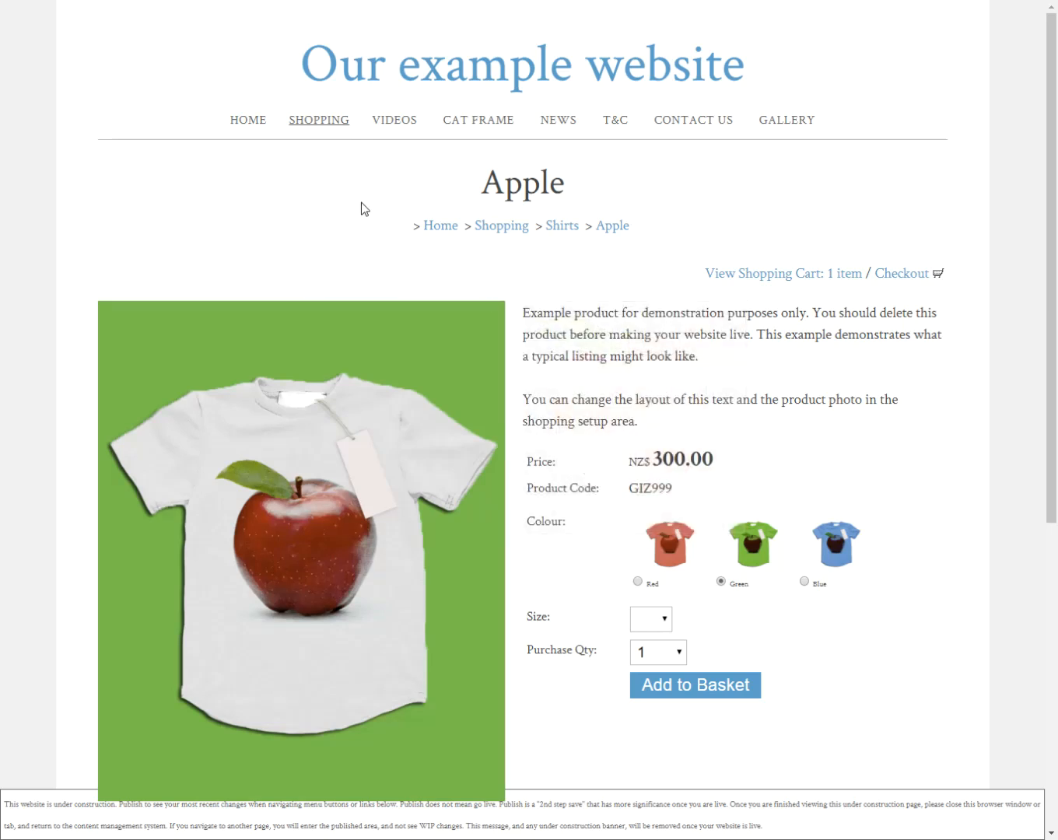
Open the shop-wide display options in the website builder and review the Option Display Format choices for product pages
{"action": "left_click", "coordinate": [361, 2]}
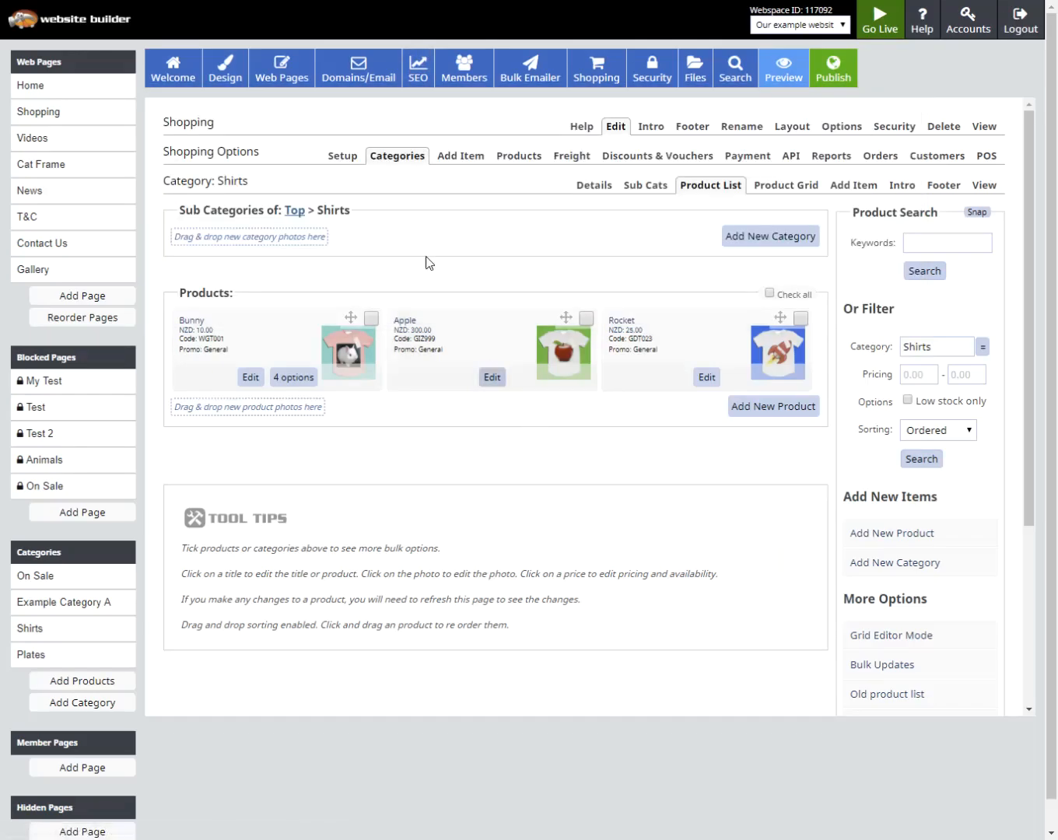
{"action": "left_click", "coordinate": [340, 156]}
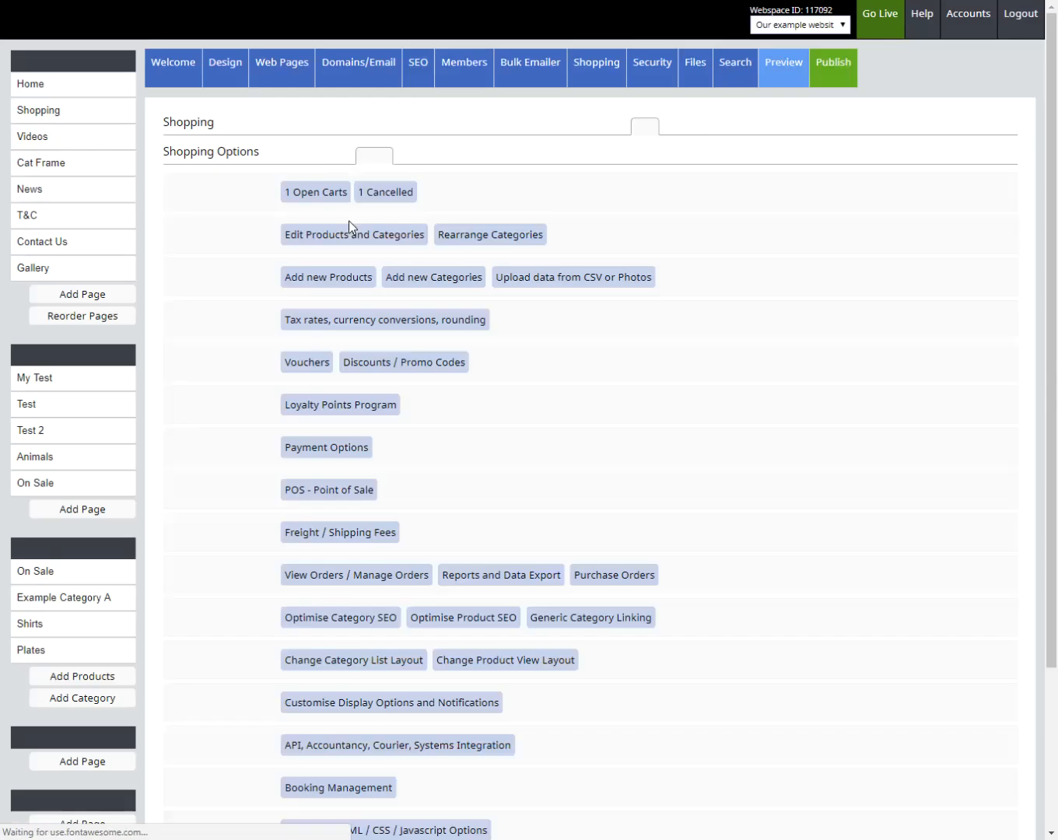
{"action": "scroll", "coordinate": [424, 377], "scroll_direction": "down", "scroll_amount": 1}
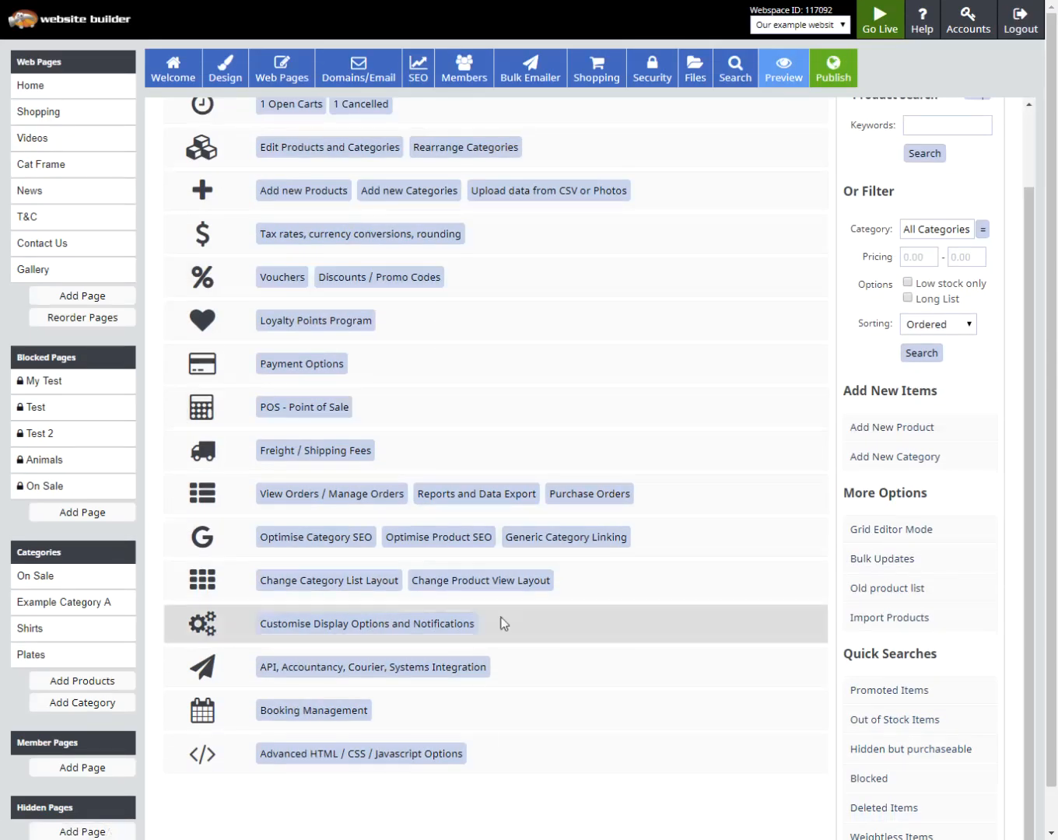
{"action": "left_click", "coordinate": [330, 631]}
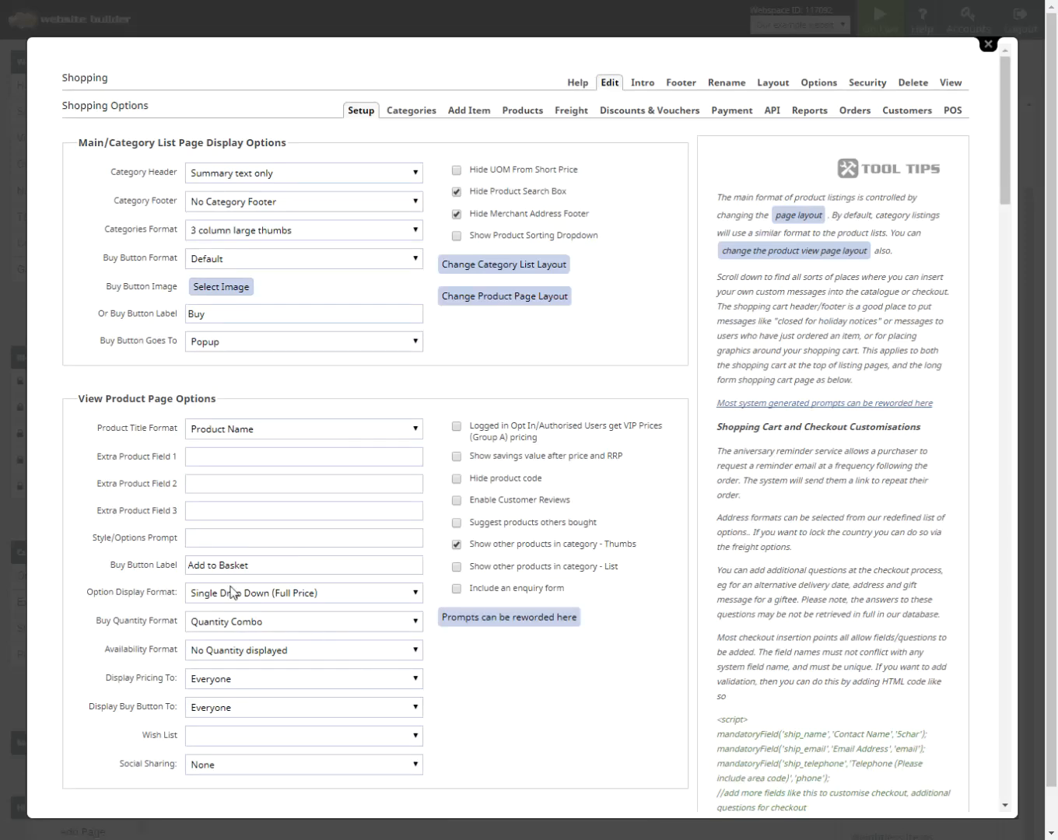
{"action": "left_click_drag", "start_coordinate": [179, 399], "coordinate": [184, 400]}
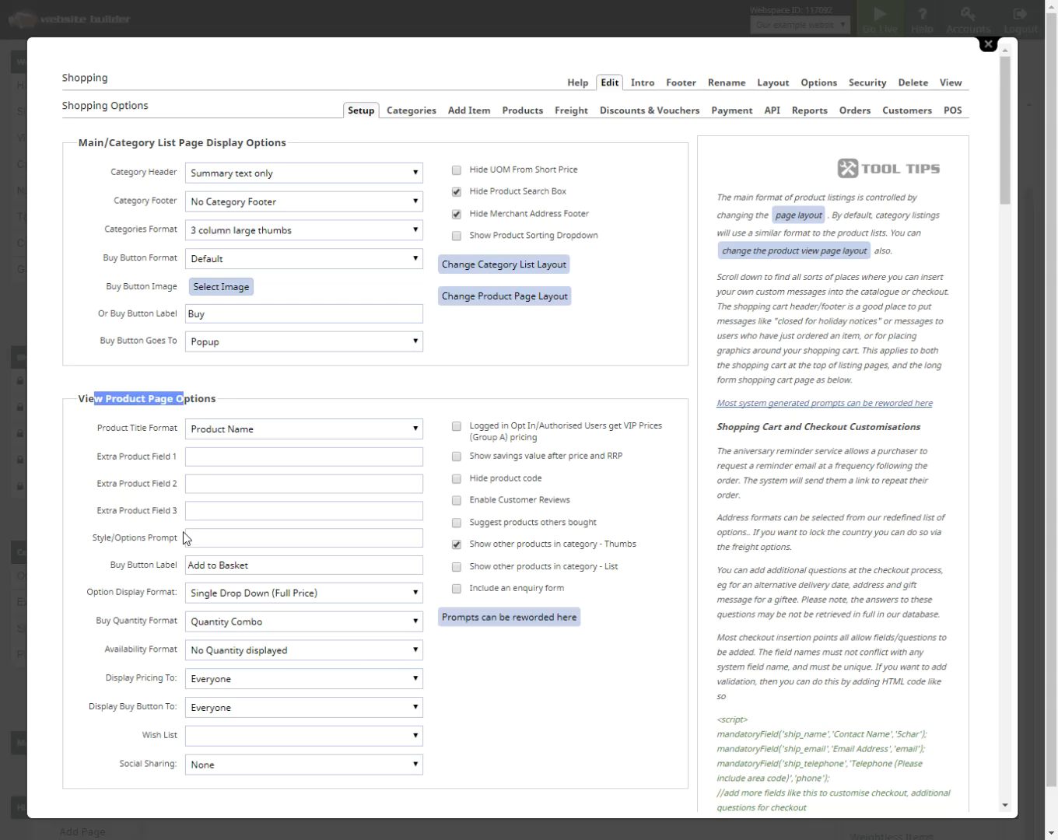
{"action": "left_click", "coordinate": [226, 593]}
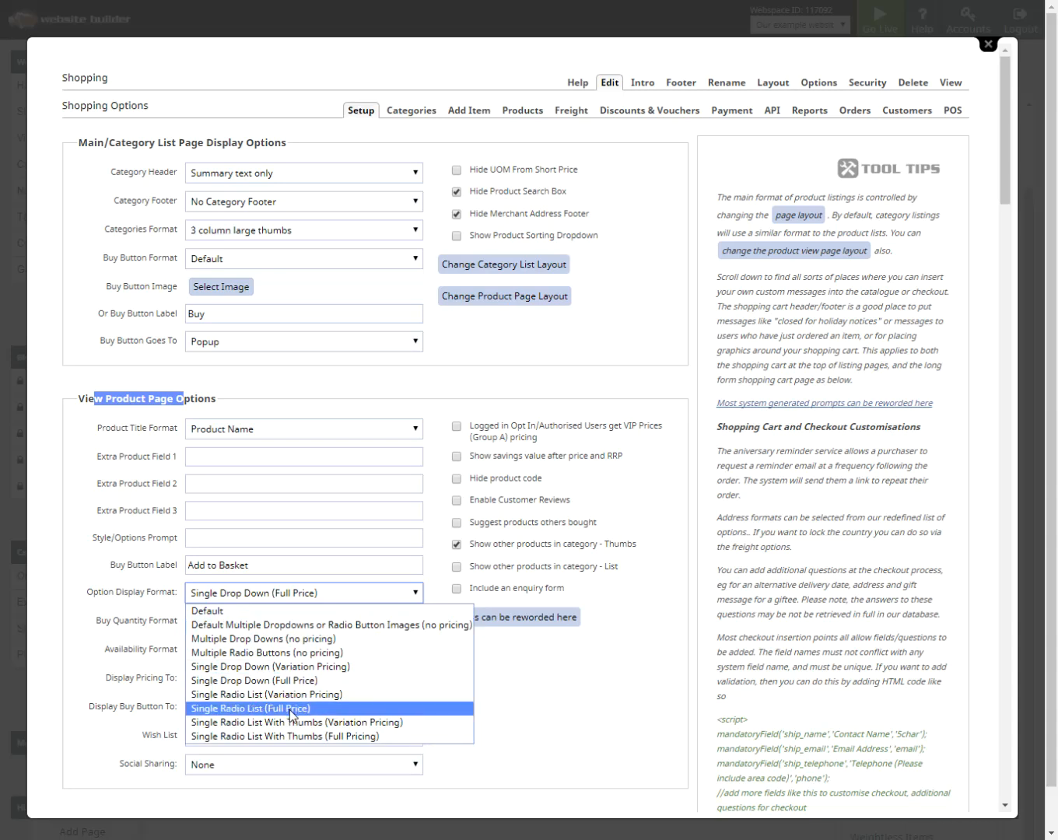
{"action": "left_click", "coordinate": [522, 683]}
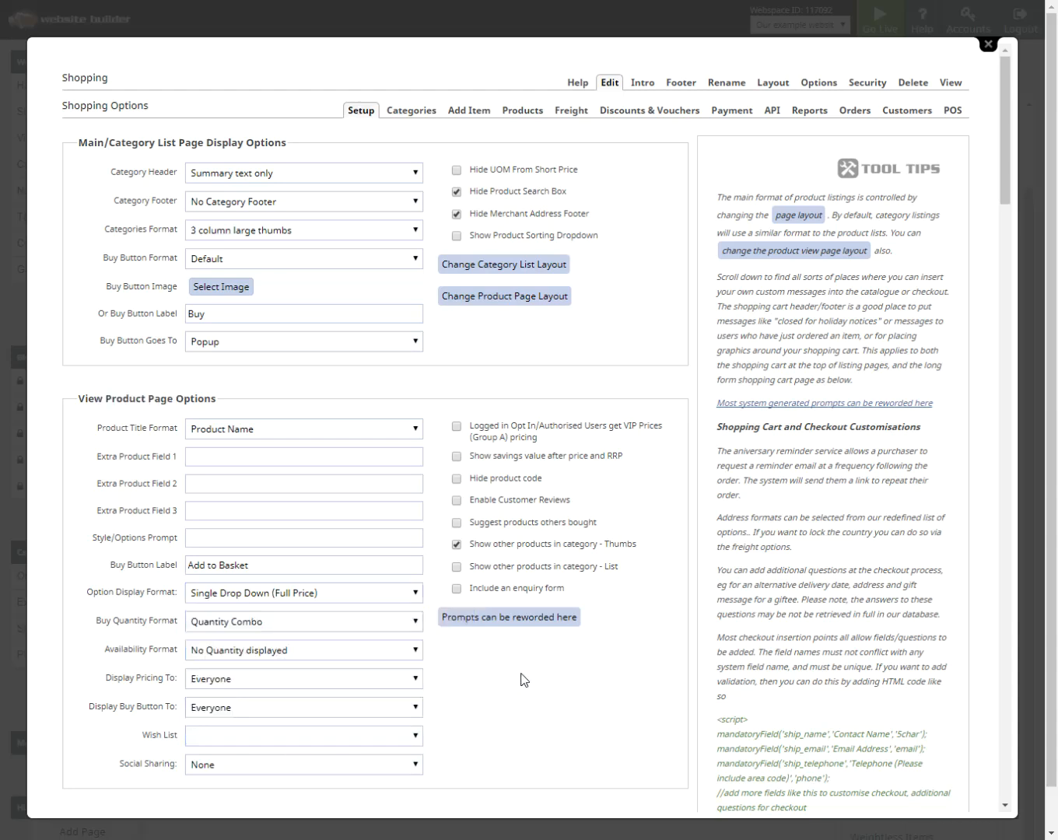